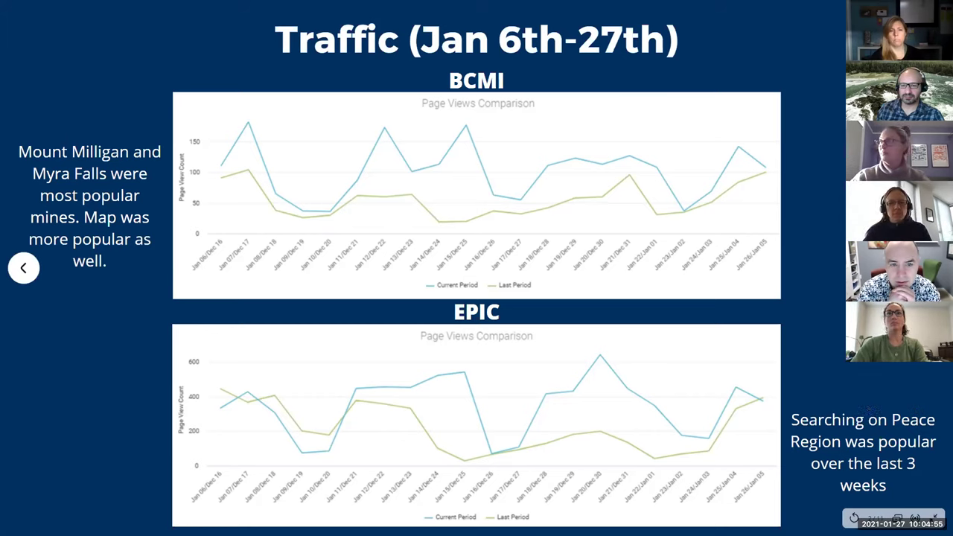
Leave the sprint review presentation, dismiss the Canva rating prompt and switch to the Developer area board in Miro.
key(Right)
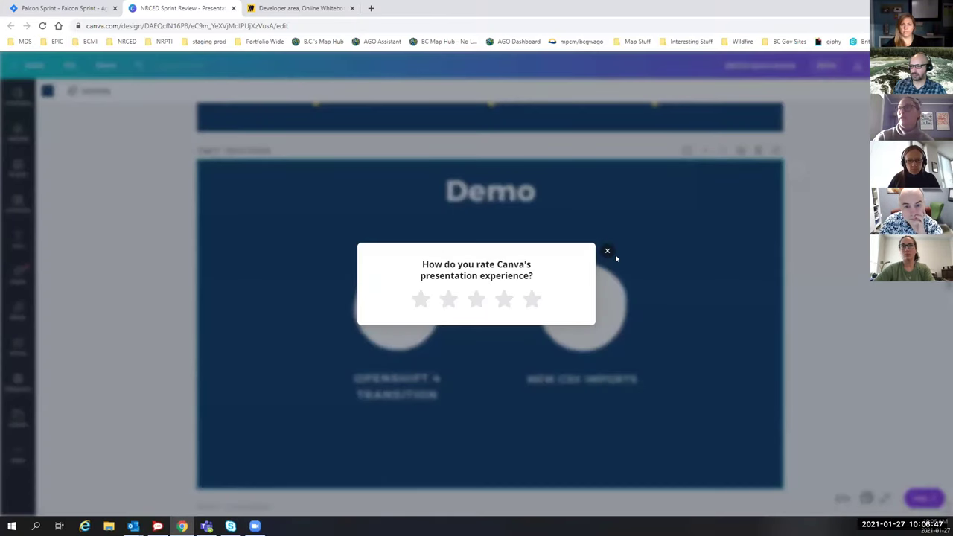
click(607, 251)
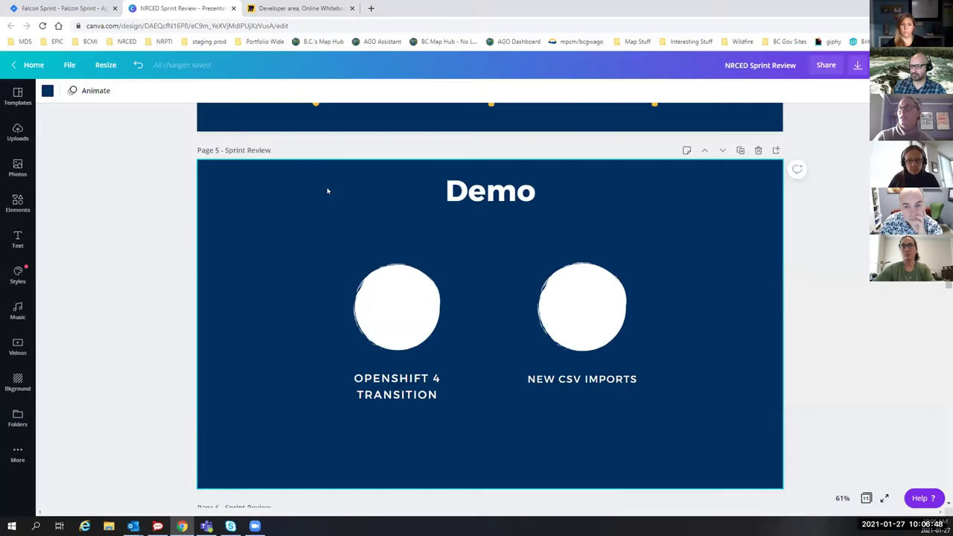
click(281, 9)
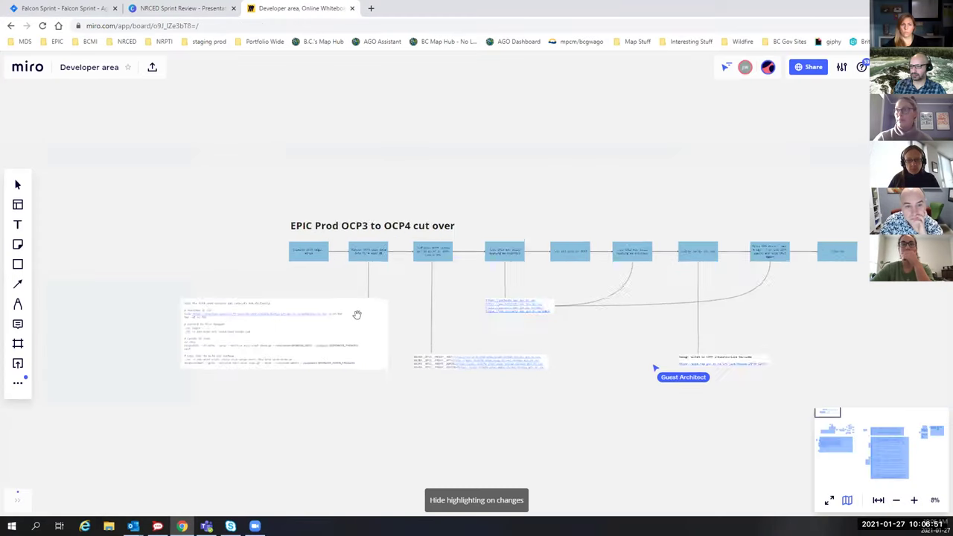
Examine the EPIC Prod OCP3 to OCP4 cut over flowchart from Disable OCP3 eagle-admin through Clean up, including its linked notes, and return to the NRCED Sprint Review.
scroll(356, 315, up, 3)
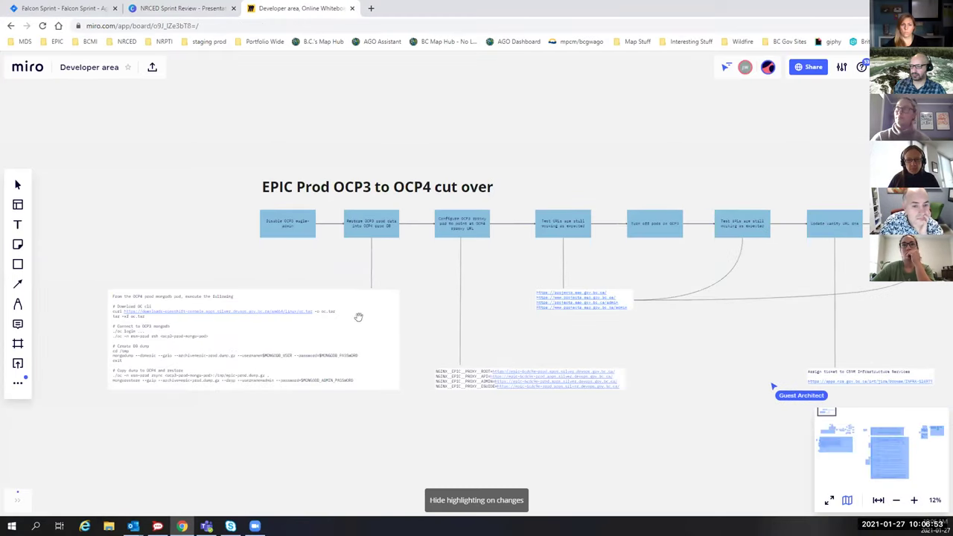
scroll(254, 277, up, 2)
drag(200, 215, 223, 221)
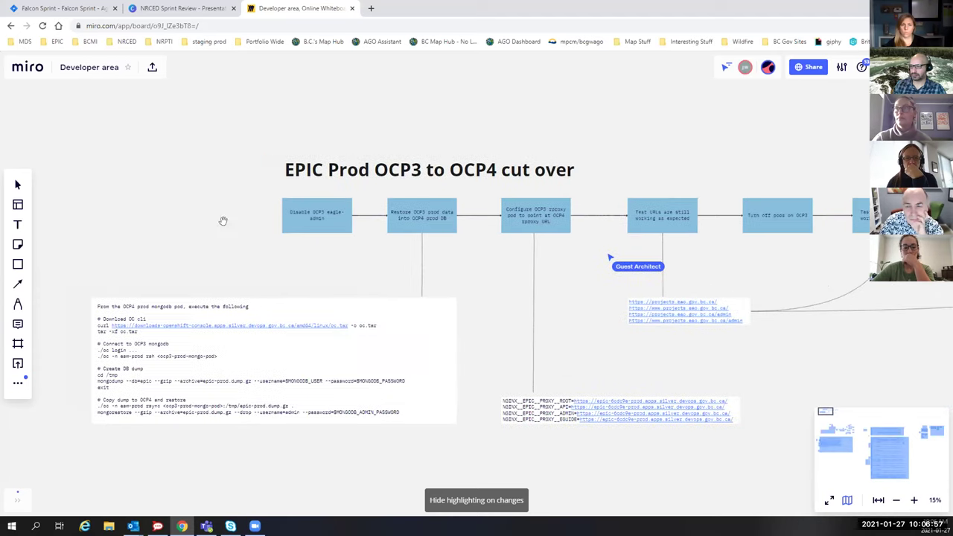
scroll(227, 225, up, 1)
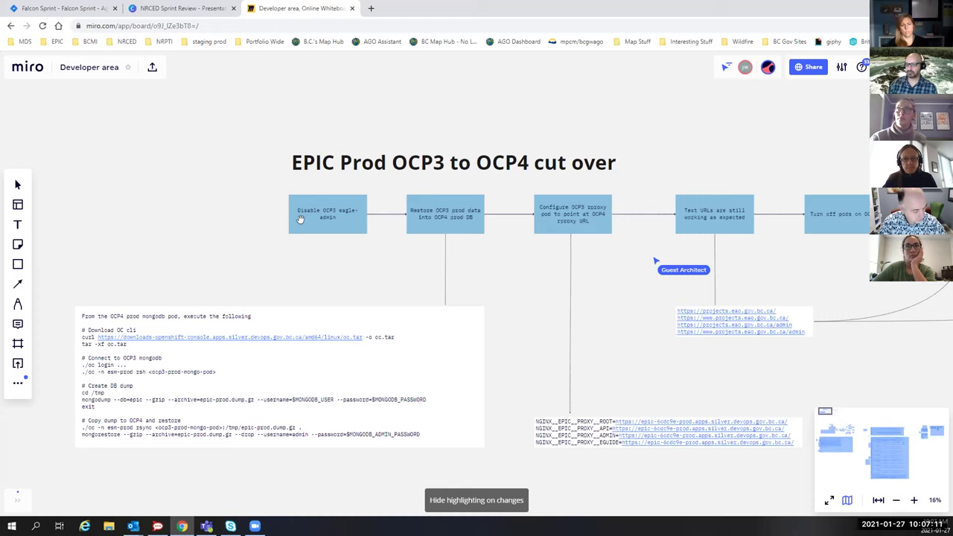
scroll(301, 230, up, 1)
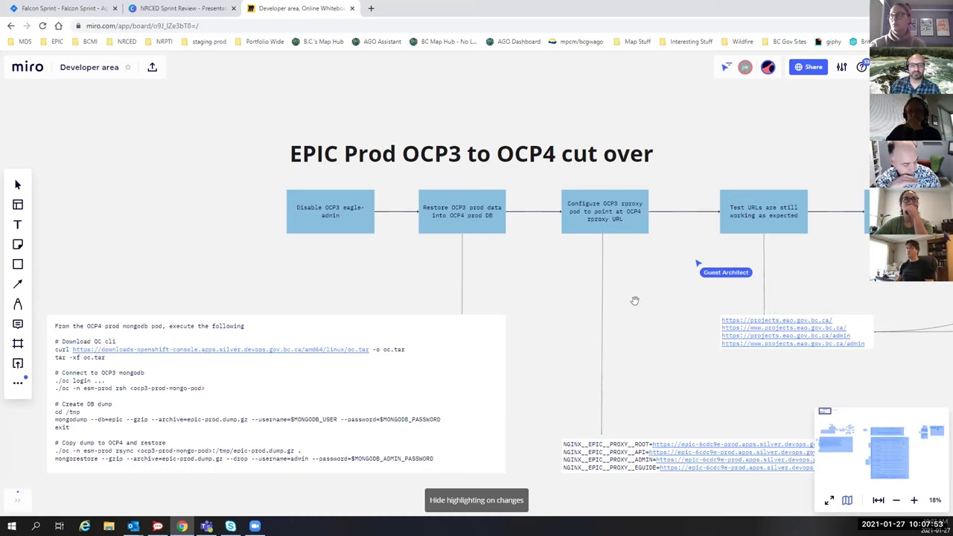
drag(634, 300, 632, 298)
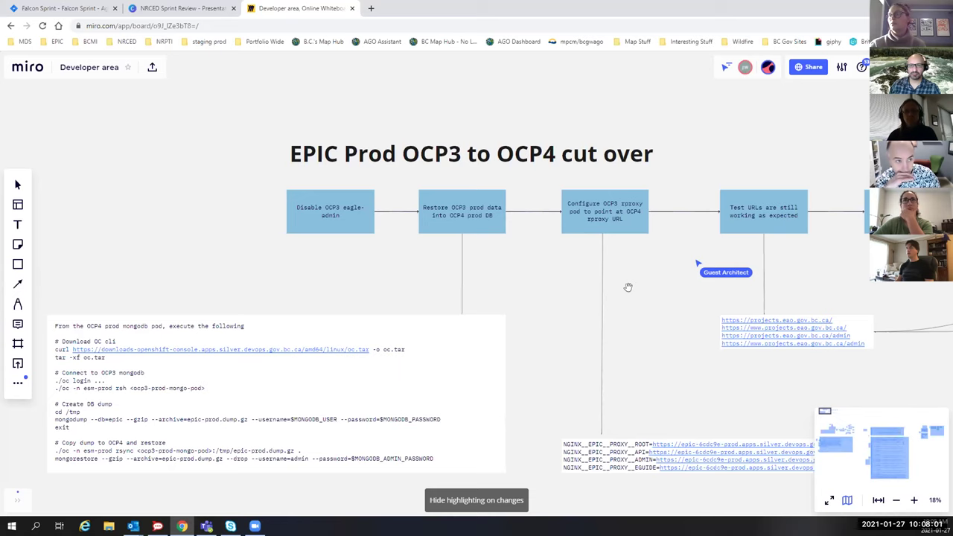
drag(627, 283, 302, 281)
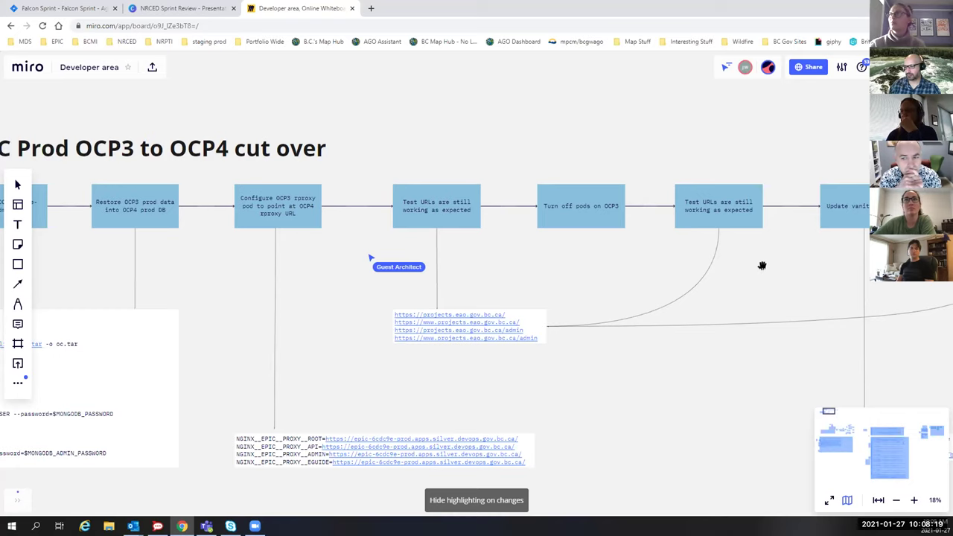
drag(738, 261, 547, 249)
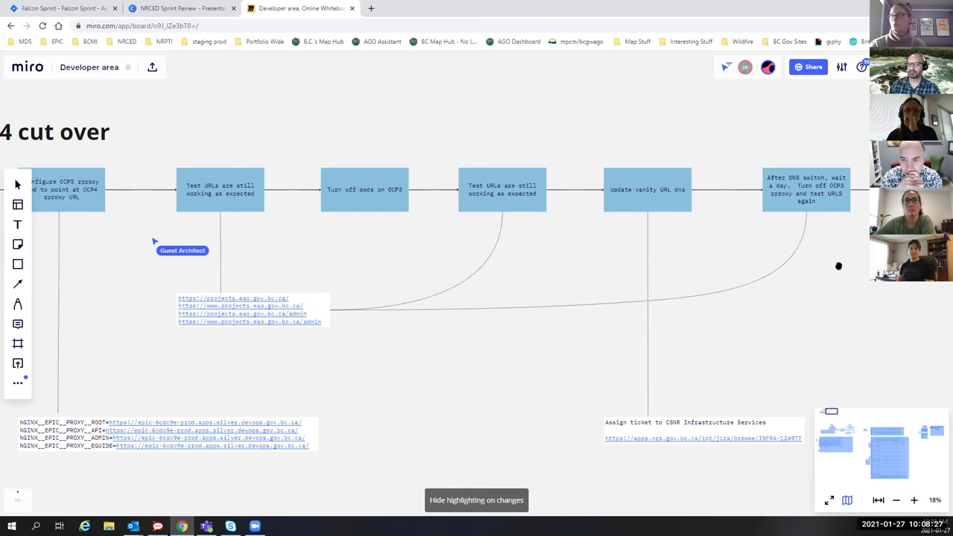
scroll(838, 266, right, 4)
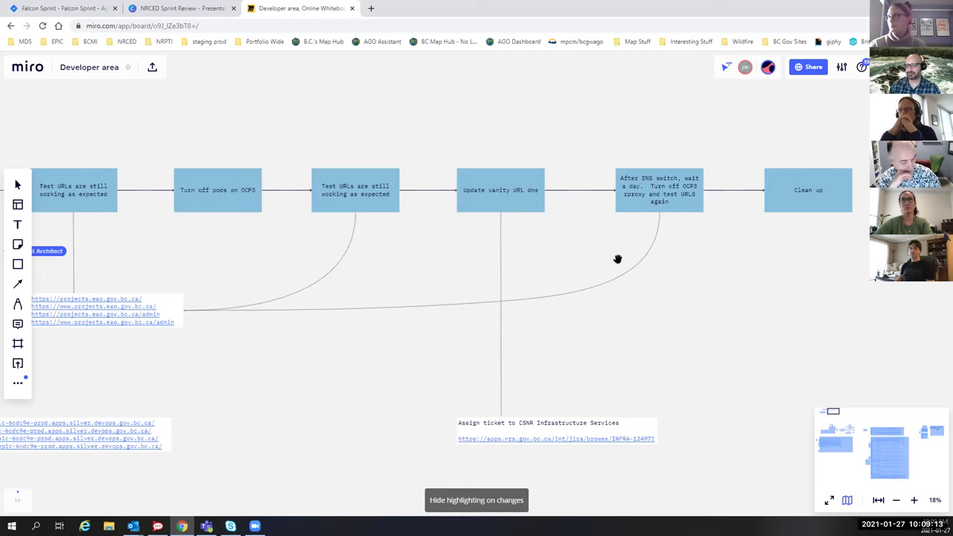
scroll(674, 261, down, 3)
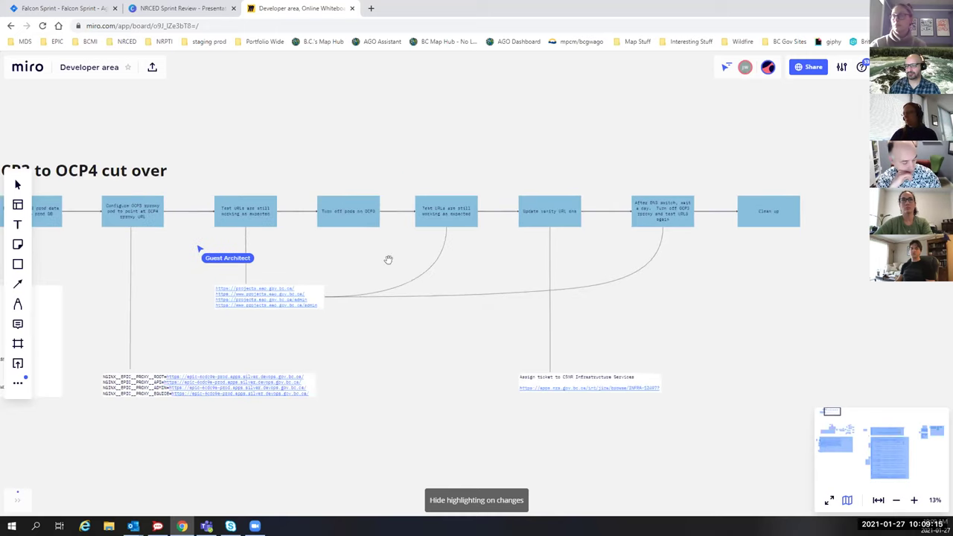
drag(371, 258, 514, 259)
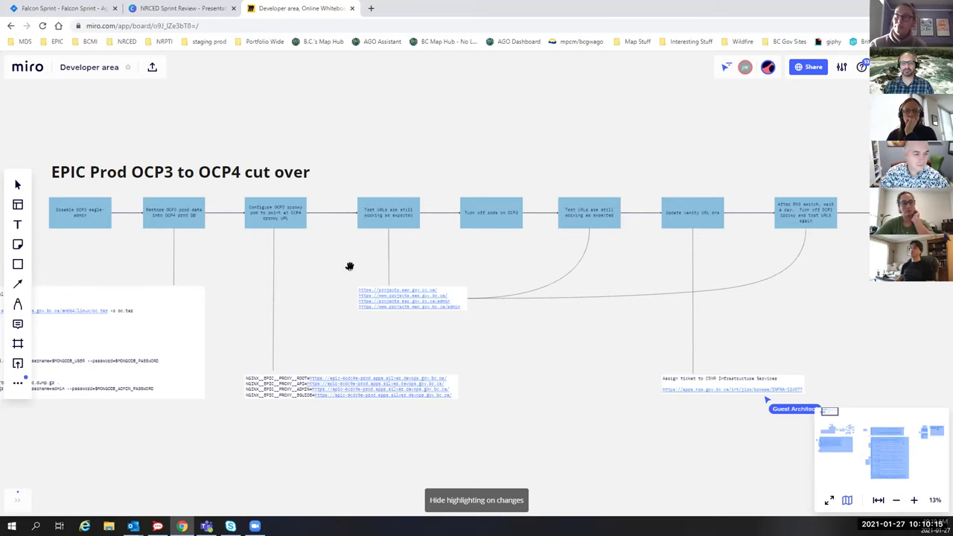
drag(351, 128, 536, 134)
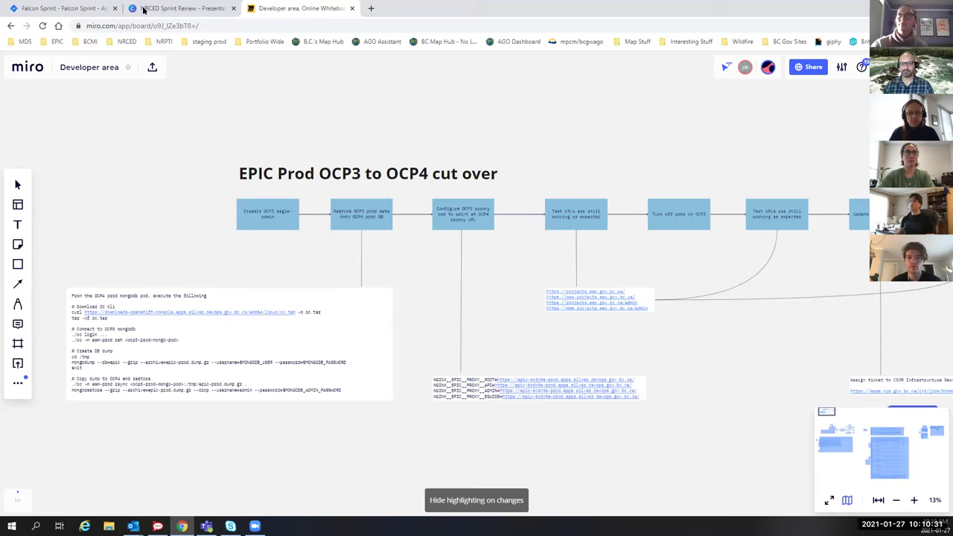
click(196, 10)
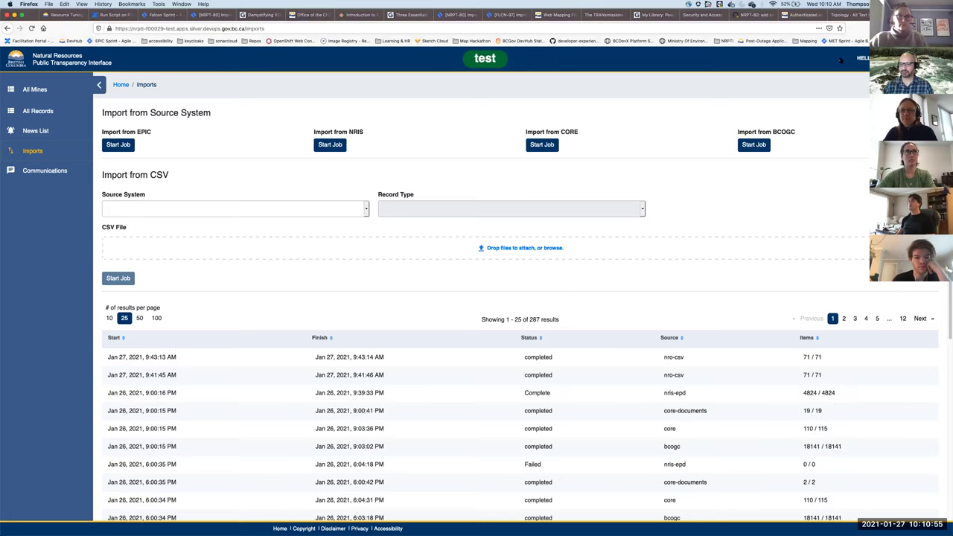
On the NRPTI test Imports page, set the CSV import's source system to AGRI-MIS and its record type to Inspection.
click(775, 15)
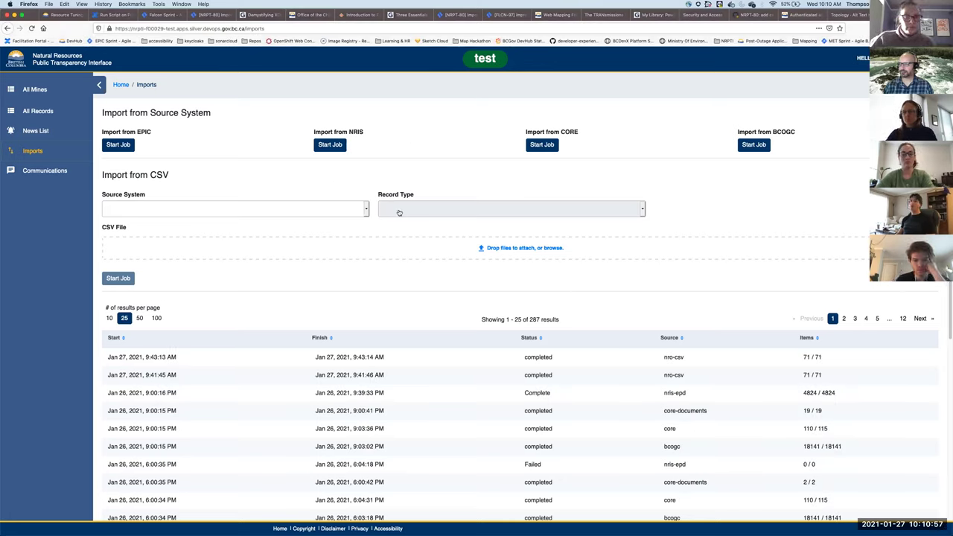
click(351, 209)
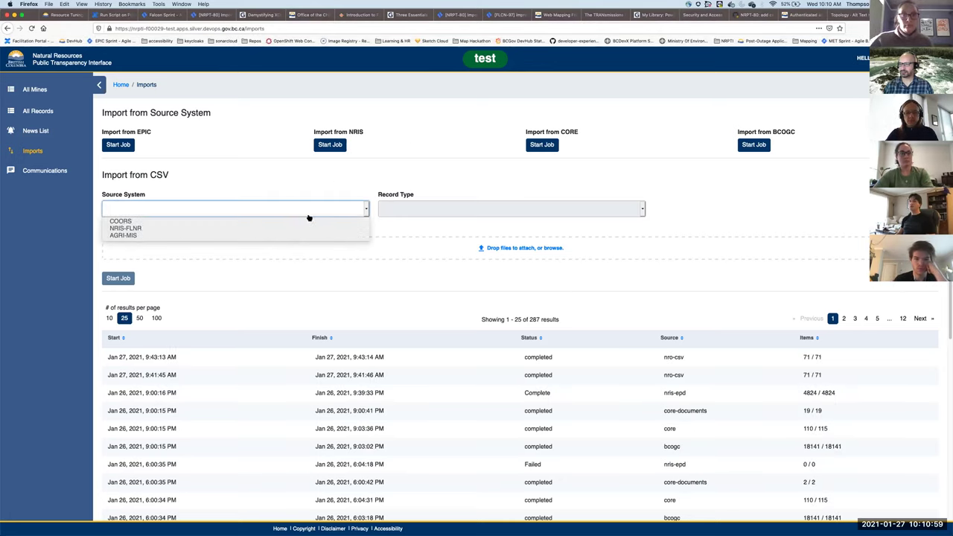
click(246, 235)
click(598, 209)
click(595, 209)
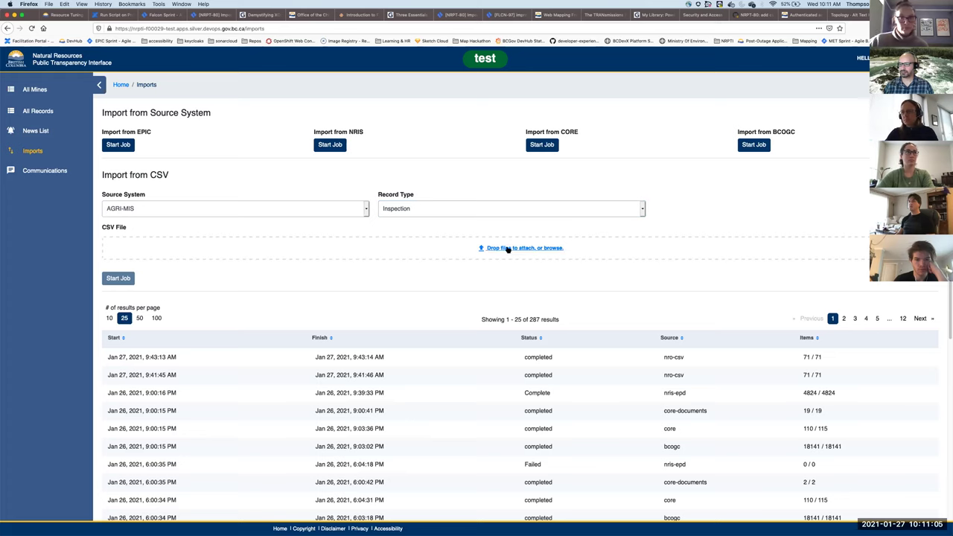
Attach Agri-Inspection-System Compliance Issues.csv from the Downloads folder as the CSV file to import.
click(536, 250)
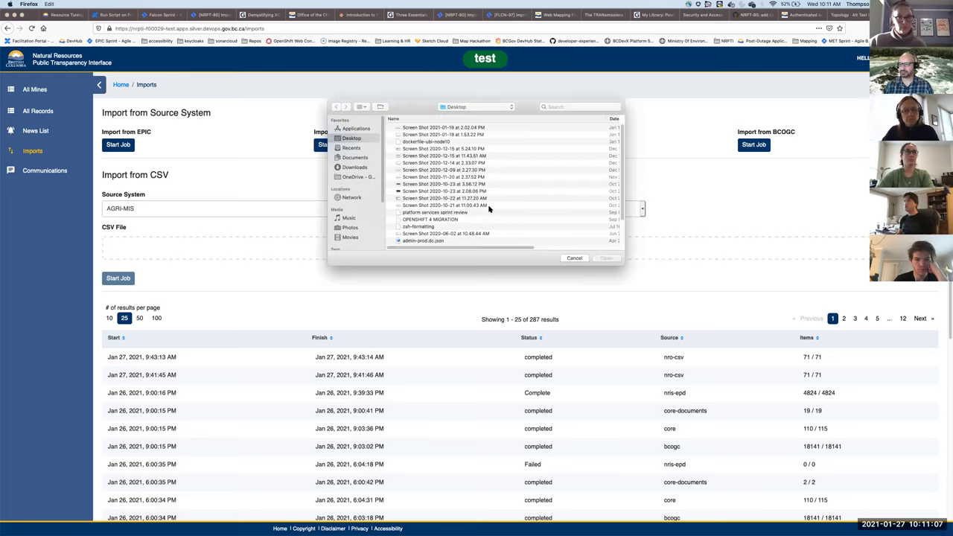
click(354, 166)
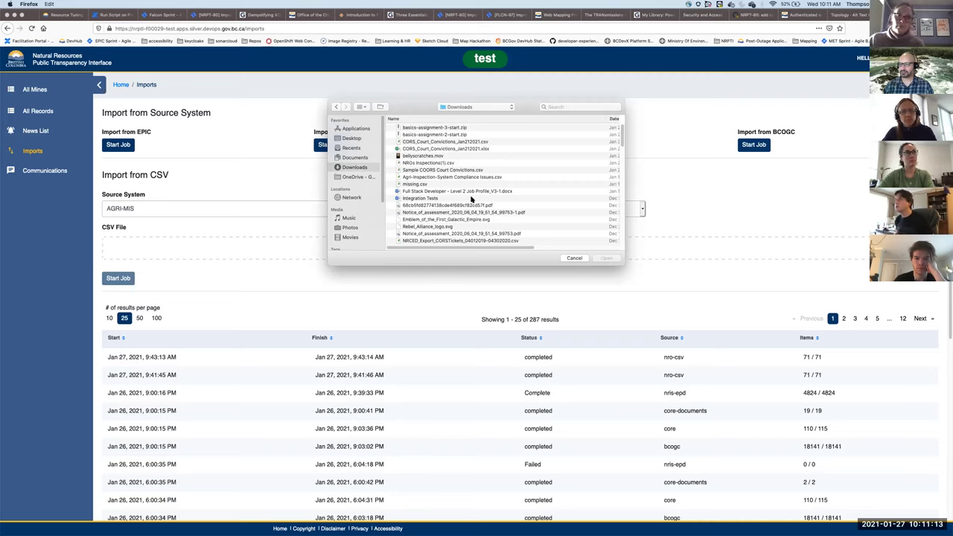
scroll(460, 163, down, 1)
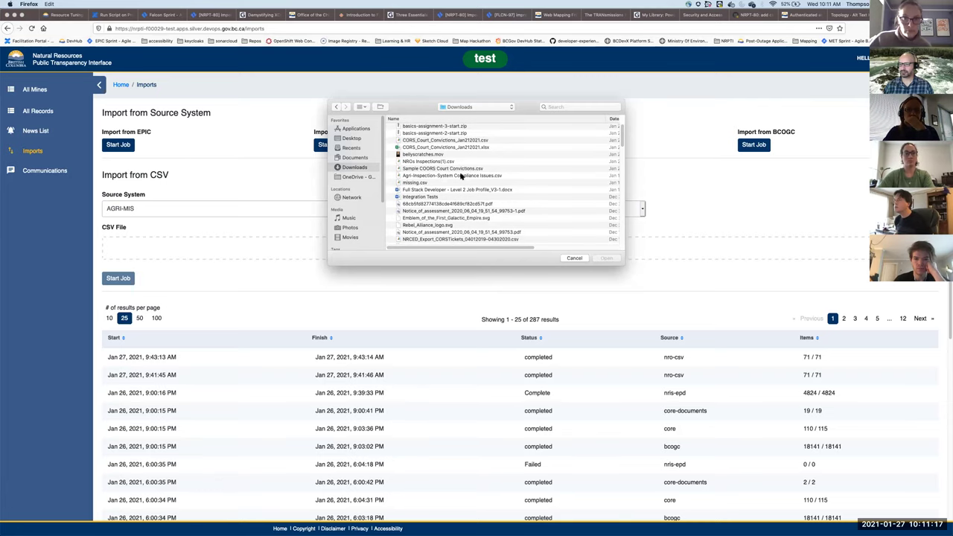
click(462, 175)
double_click(487, 179)
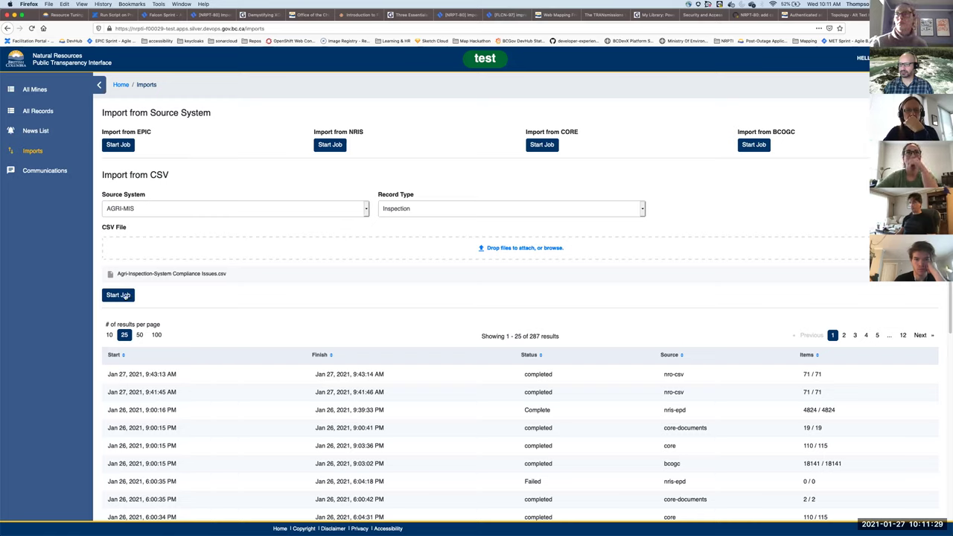
Open the browser's web console on the Imports page and check its messages alongside the import job list.
right_click(192, 295)
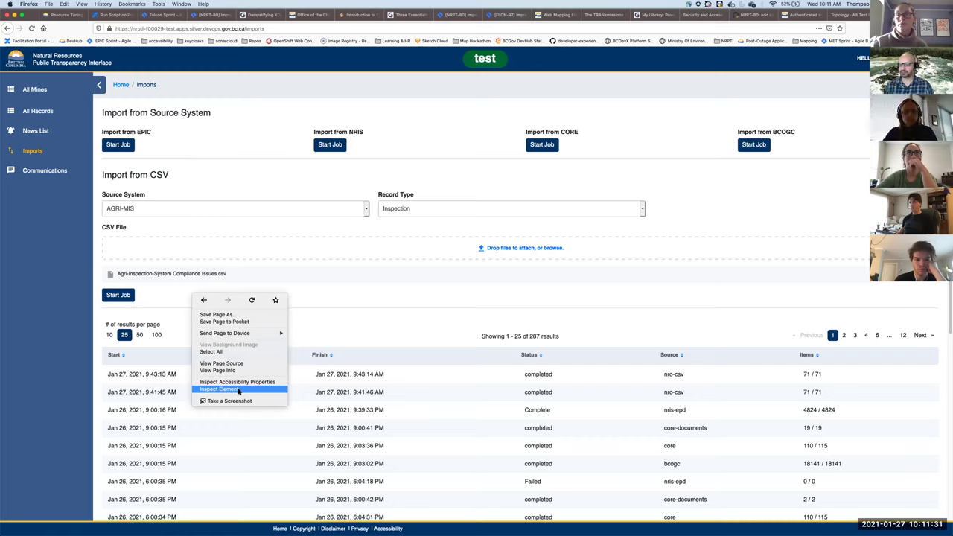
click(223, 390)
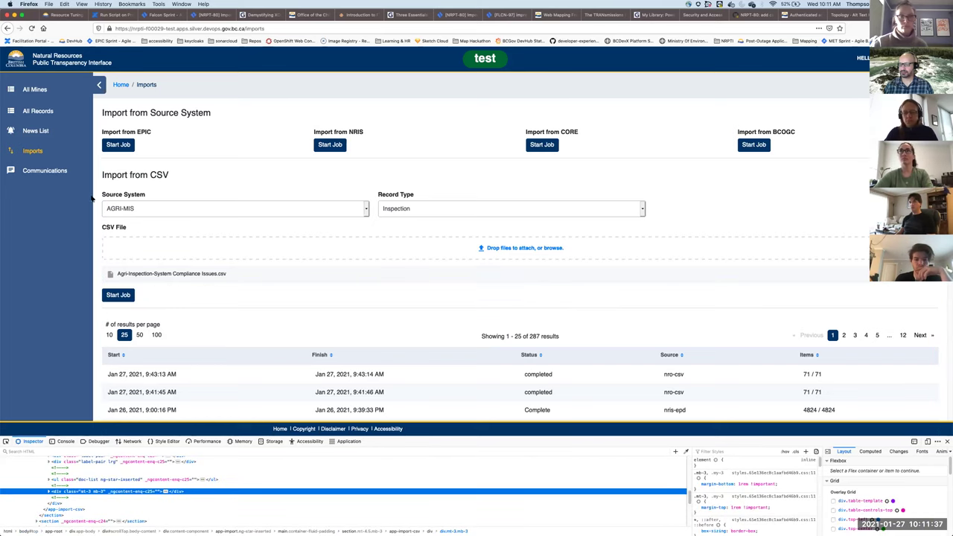
click(64, 440)
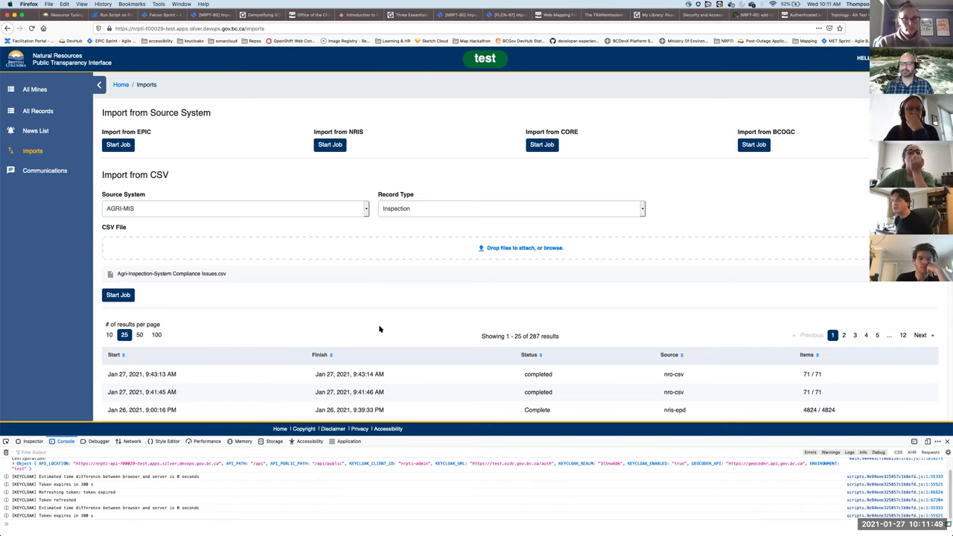
scroll(383, 332, down, 2)
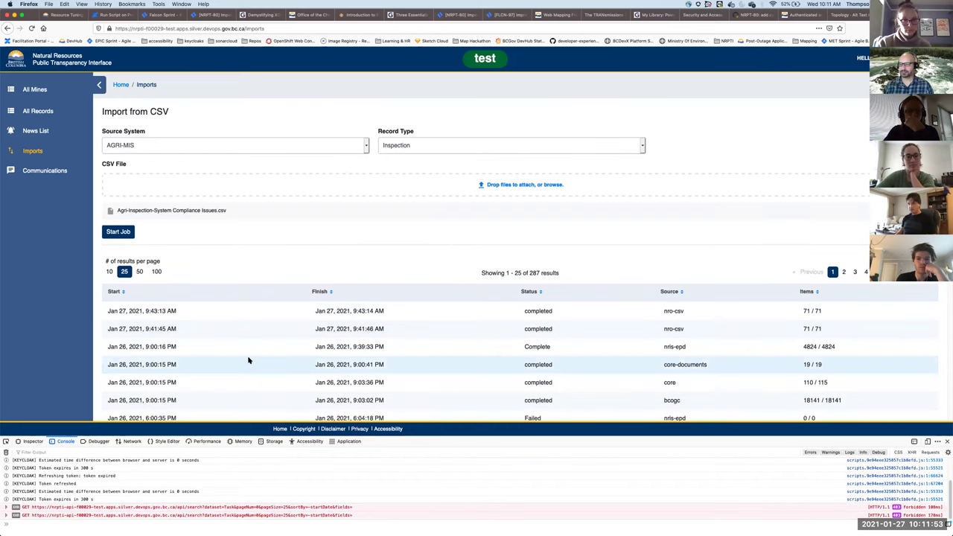
Switch to the OpenShift console and open the logs of the nrpti-api pod in project f00029-test.
click(838, 16)
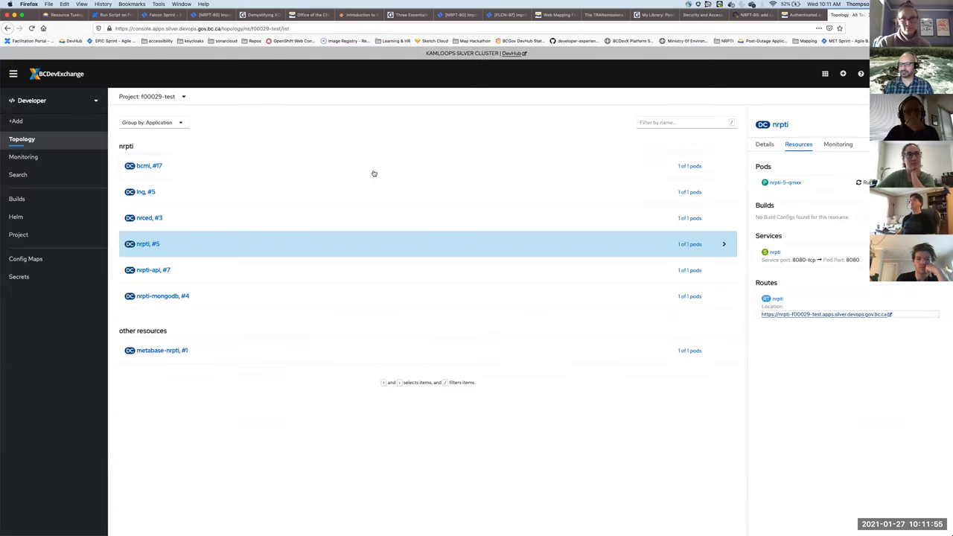
click(239, 270)
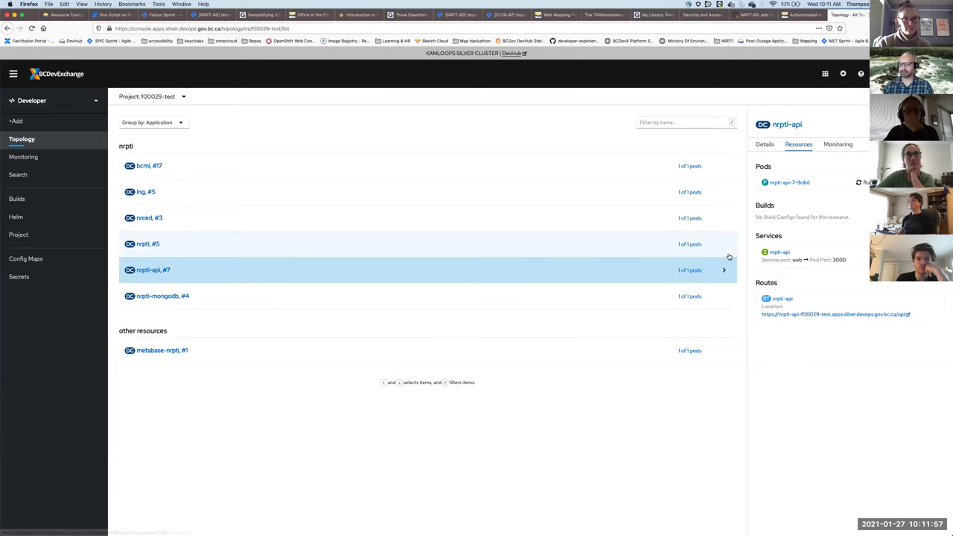
click(776, 184)
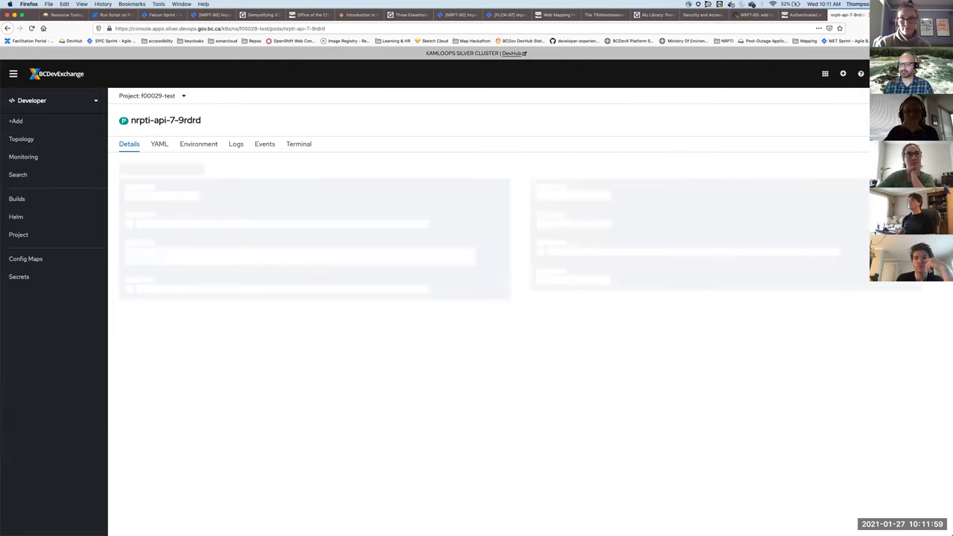
click(235, 144)
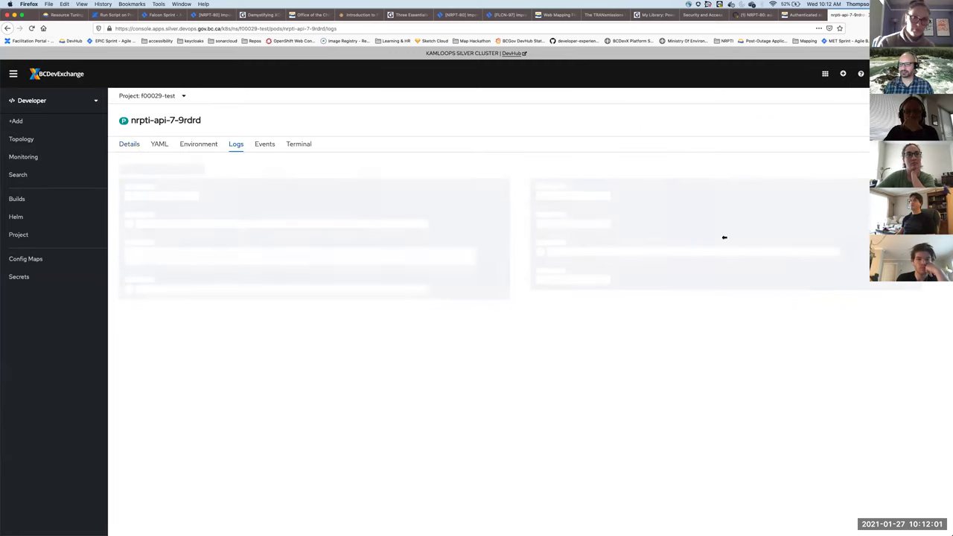
Recheck the Imports page and its console output against the nrpti-api pod logs.
key(ctrl+shift+Tab)
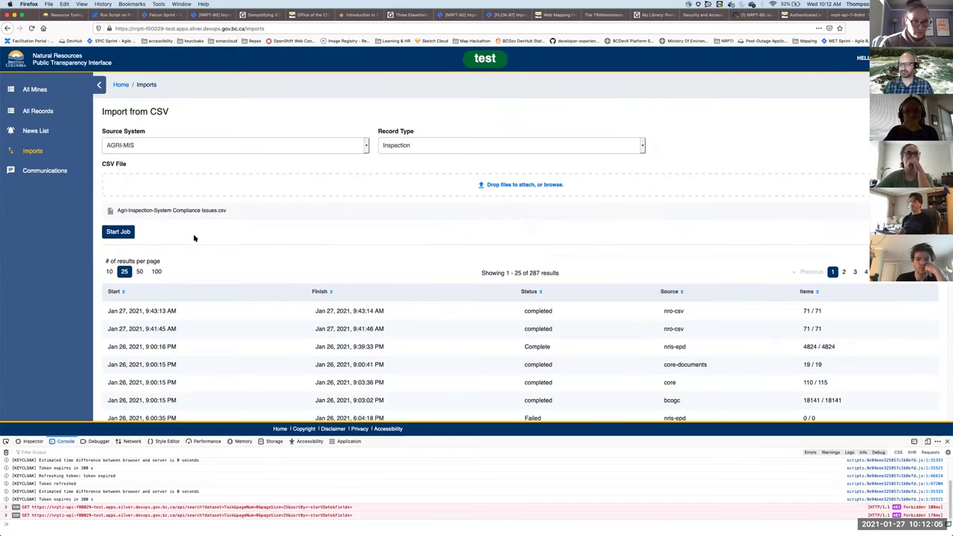
click(484, 142)
click(451, 147)
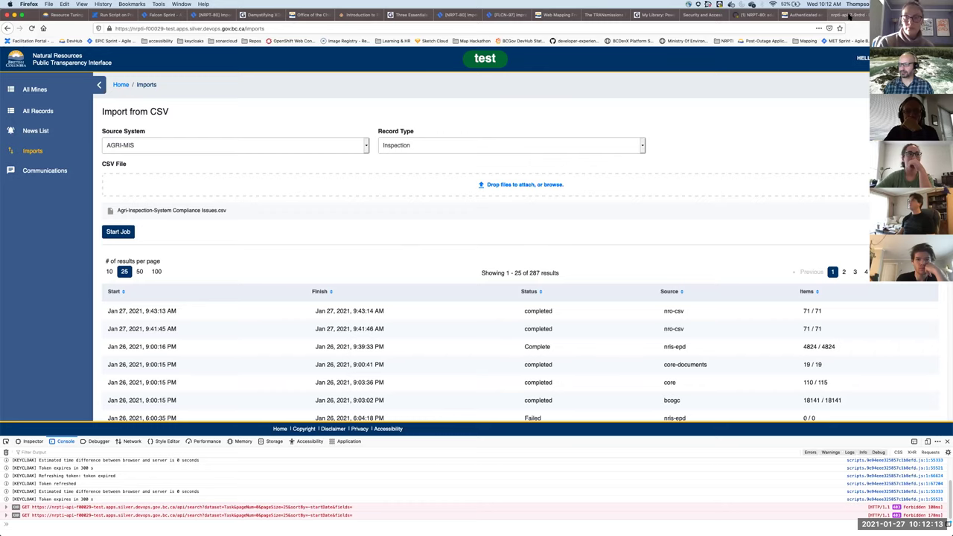
click(847, 15)
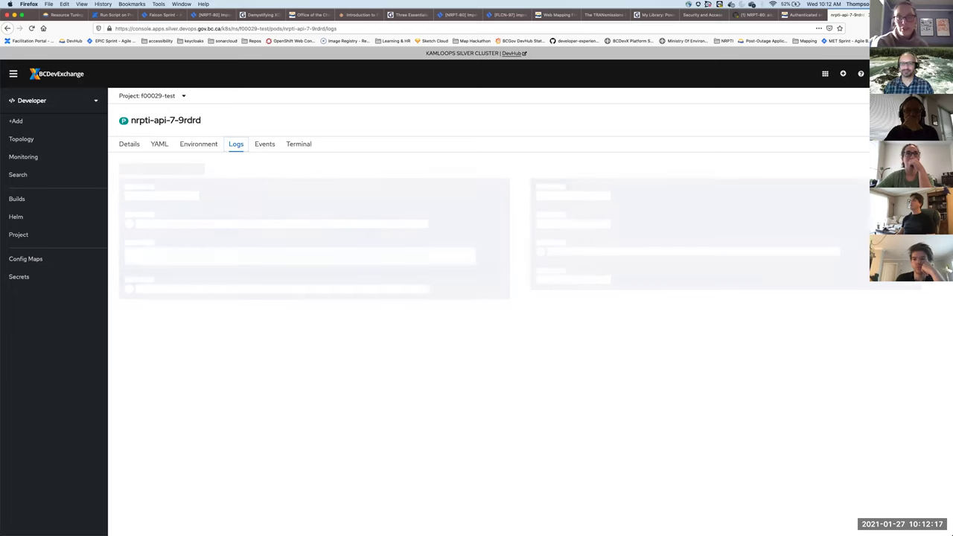
click(808, 15)
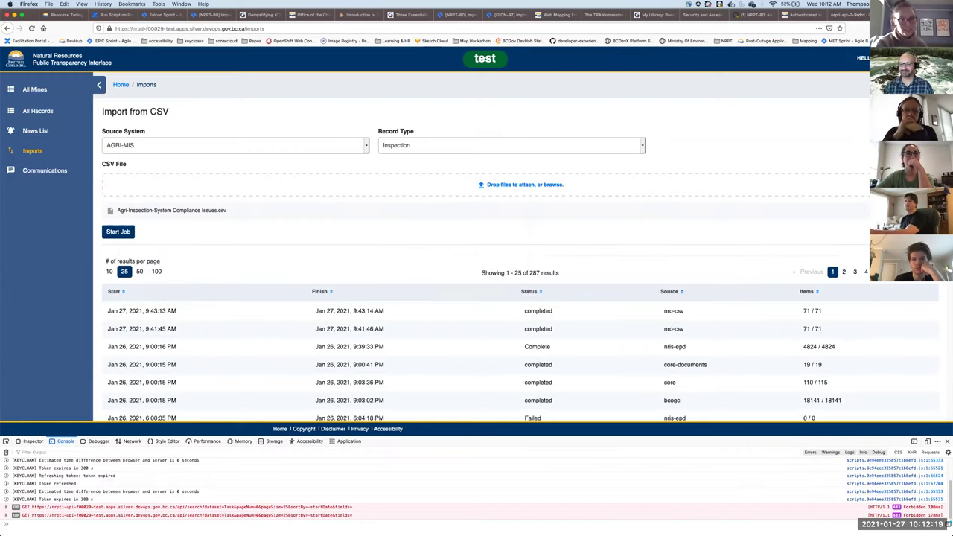
click(844, 16)
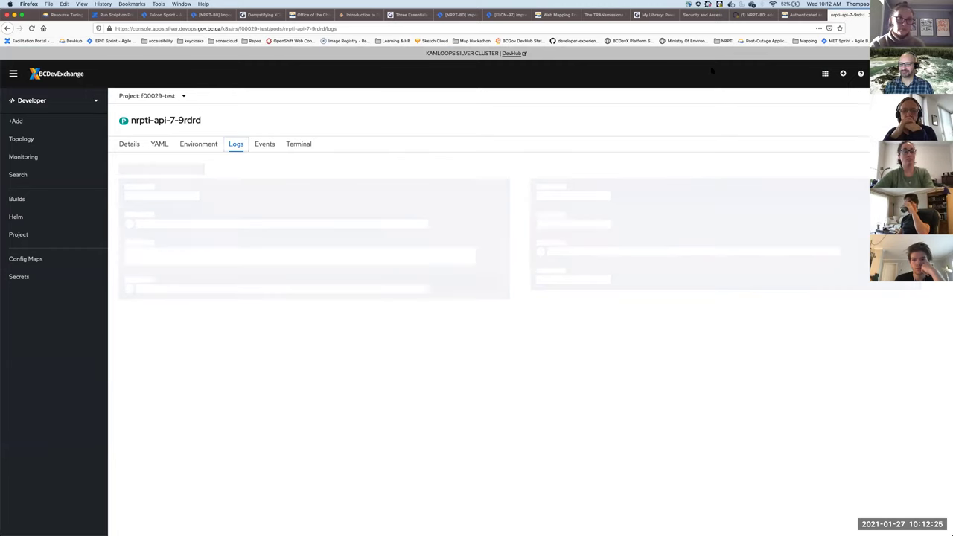
Switch to the local NRPTI Imports page and try to prepare a COORS Court Conviction import with CORS_Court_Convictions_Jan212021.csv attached.
click(807, 14)
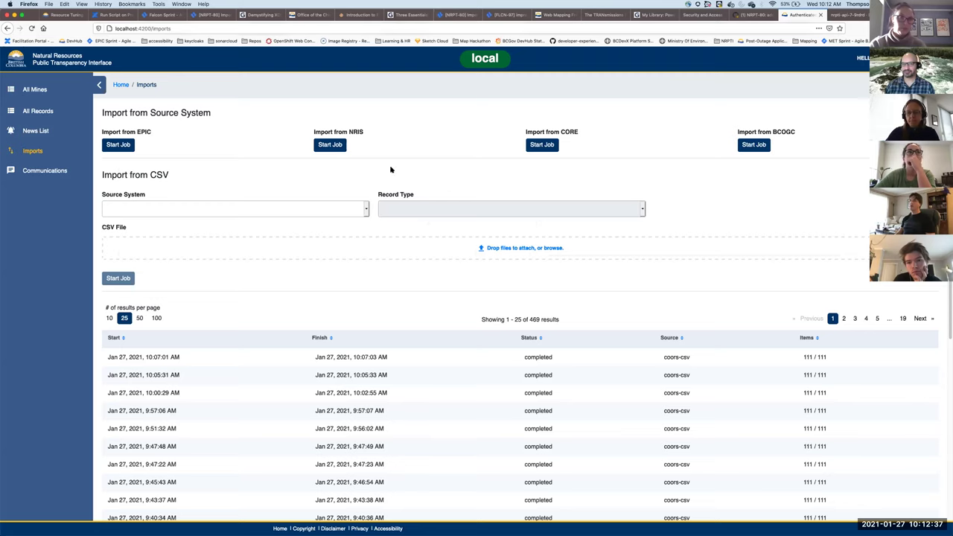
click(365, 210)
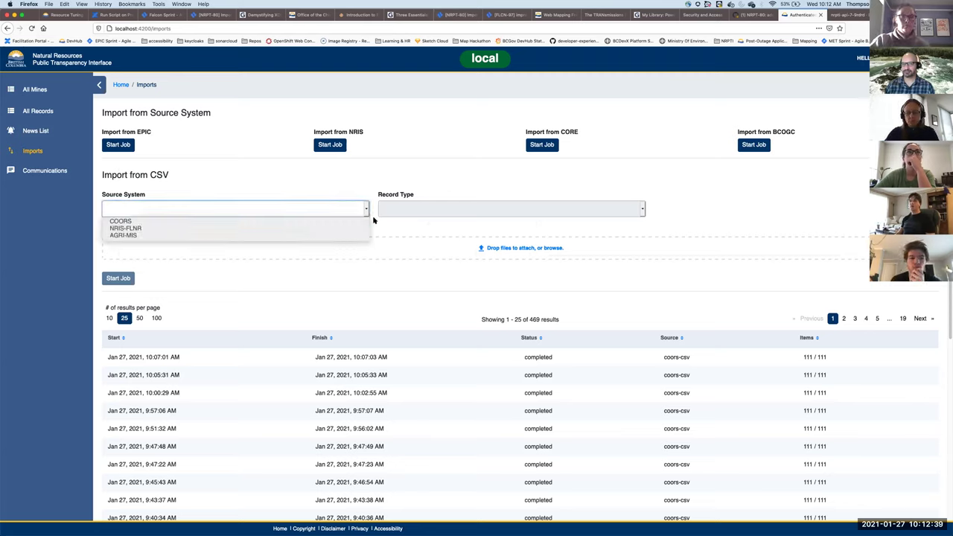
click(373, 222)
click(616, 212)
click(480, 229)
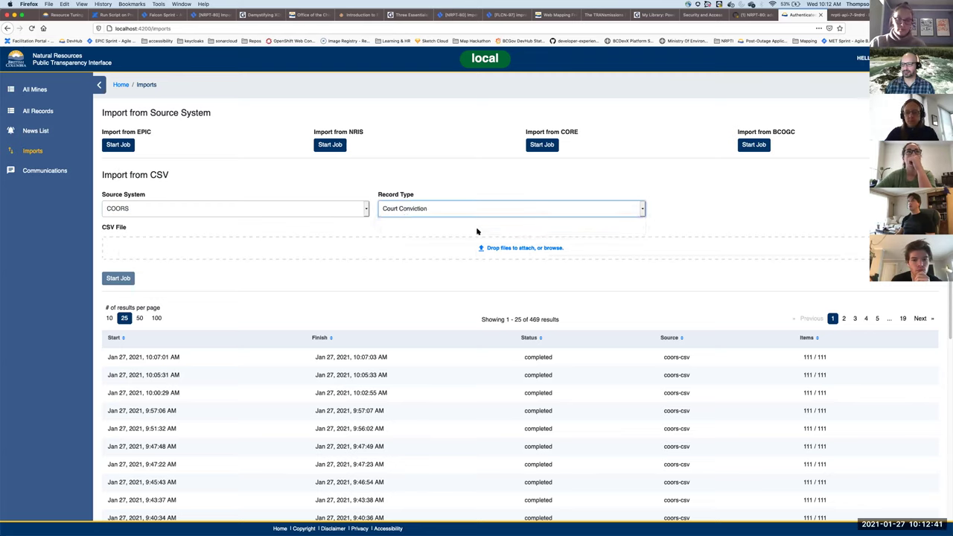
click(519, 251)
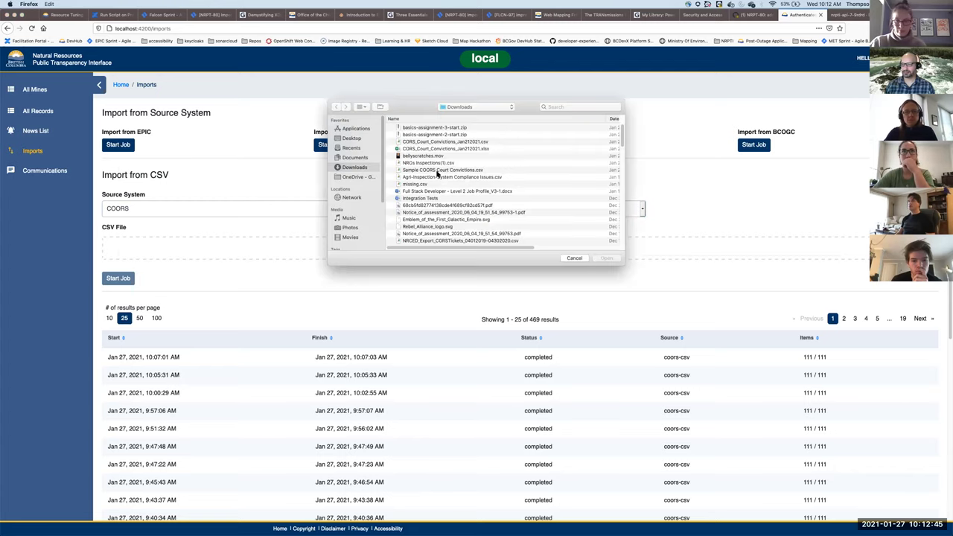
double_click(467, 142)
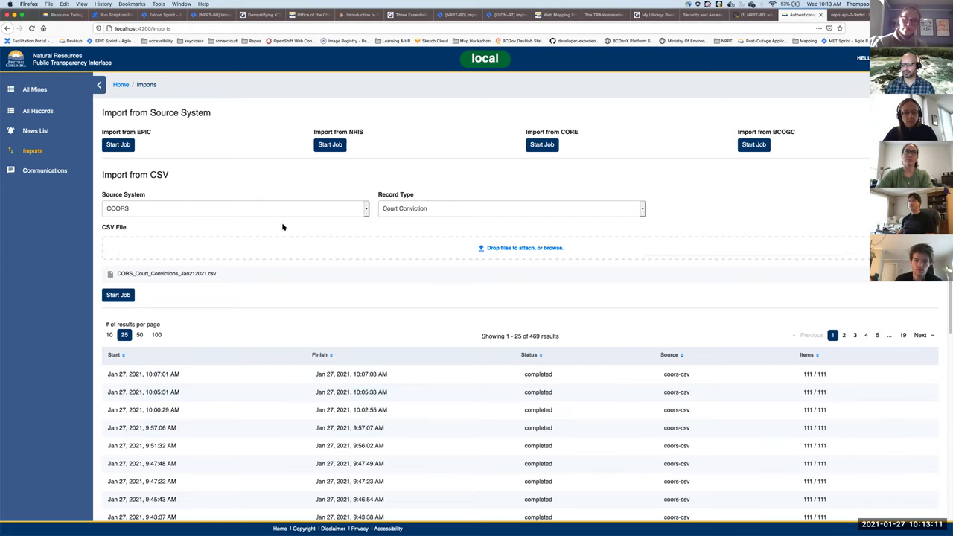
Leave the loading Imports page and return to the local NRPTI home page at localhost:4200.
click(119, 146)
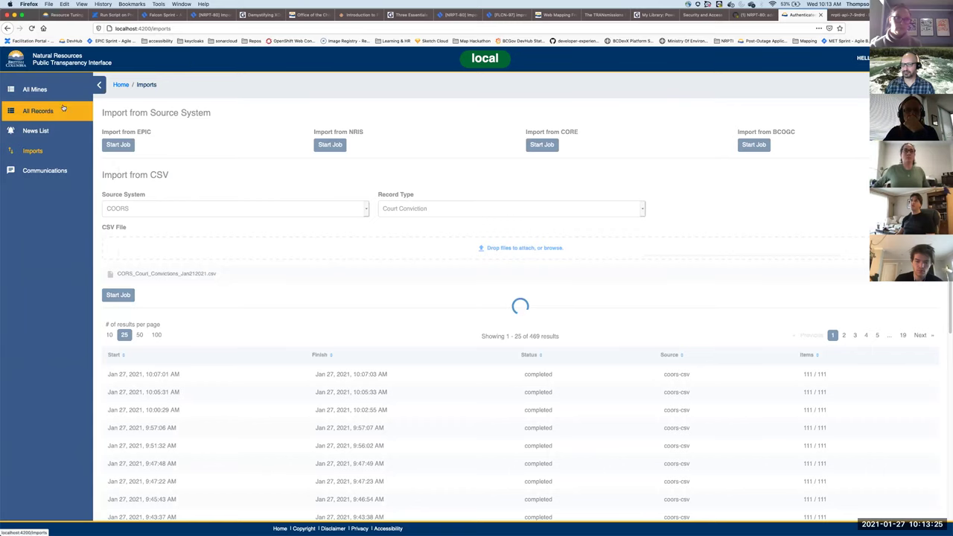
click(168, 27)
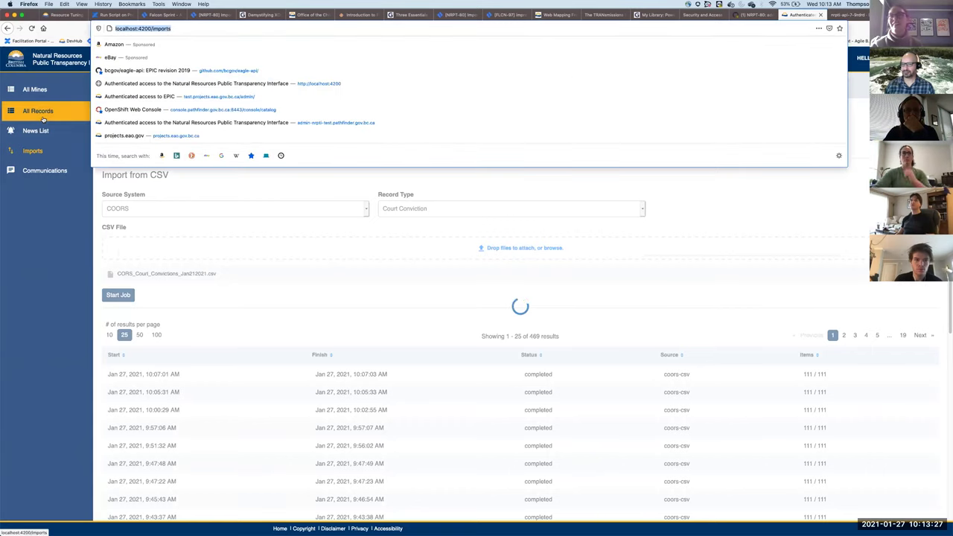
click(67, 60)
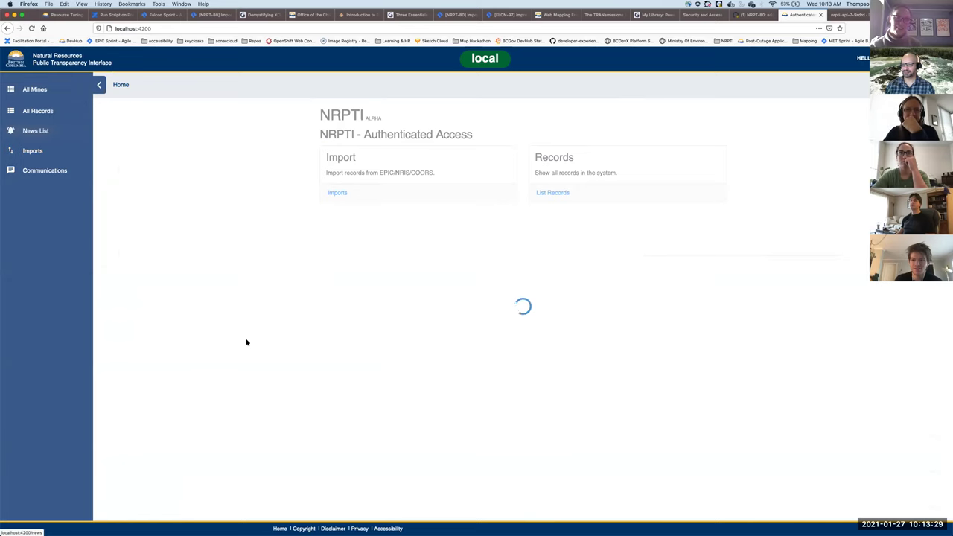
Check the web console messages for the local NRPTI home page and reload the page.
click(279, 433)
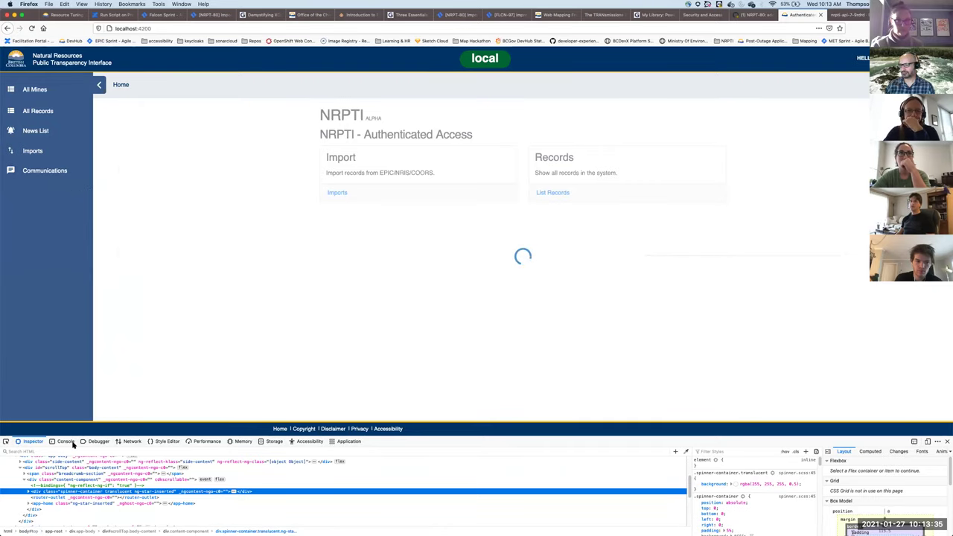
click(65, 442)
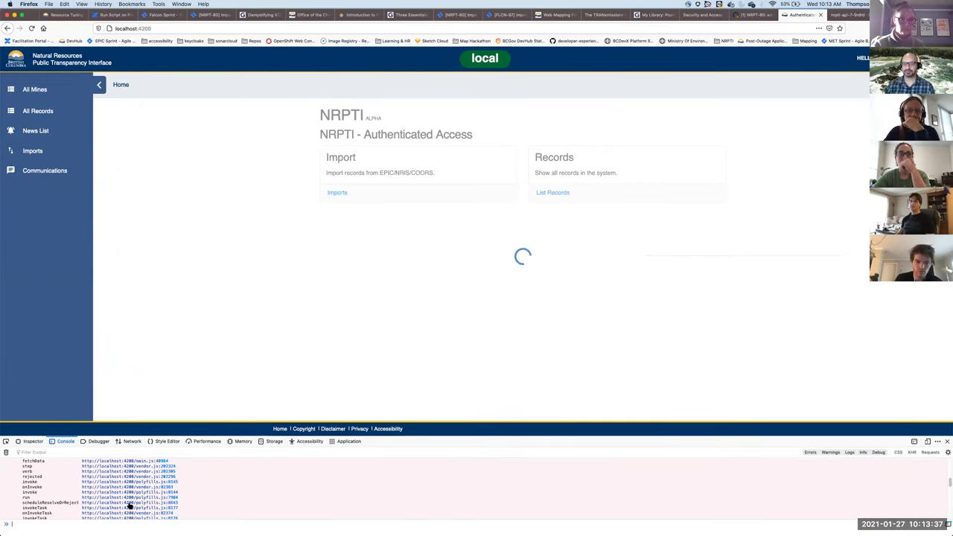
scroll(128, 506, up, 5)
scroll(128, 504, down, 5)
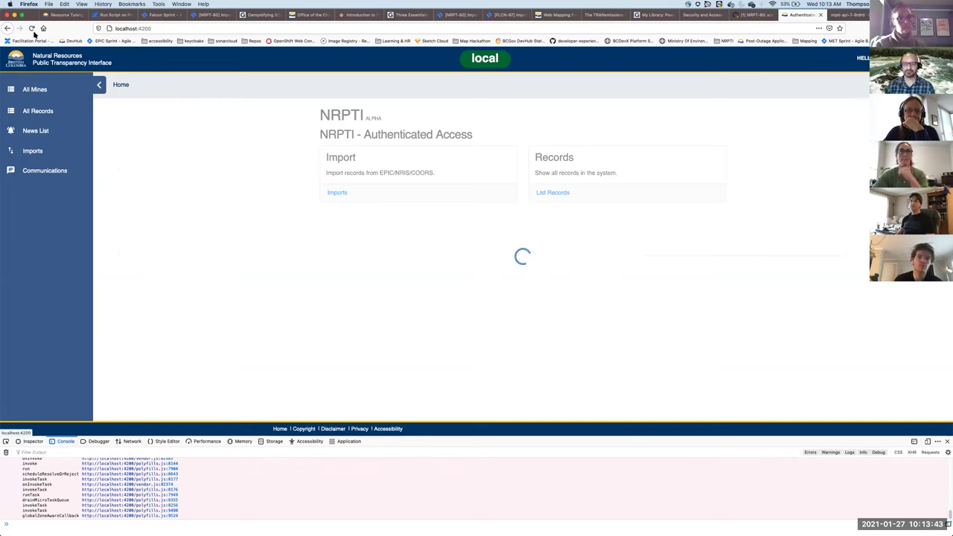
key(super+r)
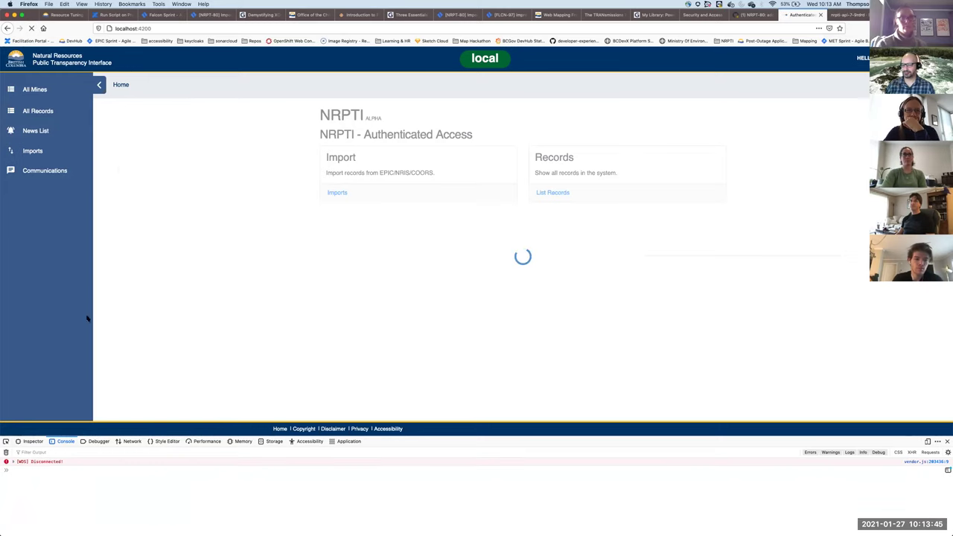
click(947, 441)
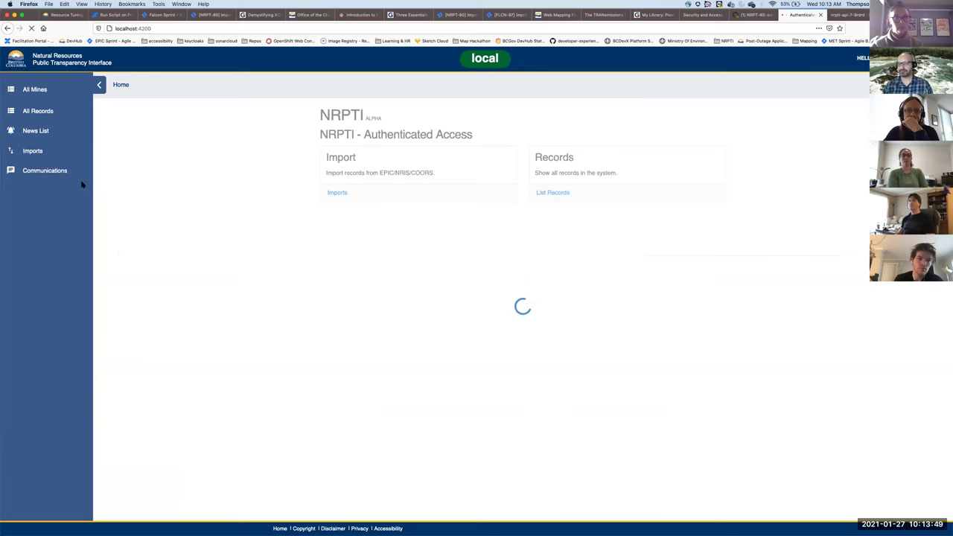
Recheck the nrpti-api pod logs and the test site's Imports page, and return to the local NRPTI site.
key(ctrl+Tab)
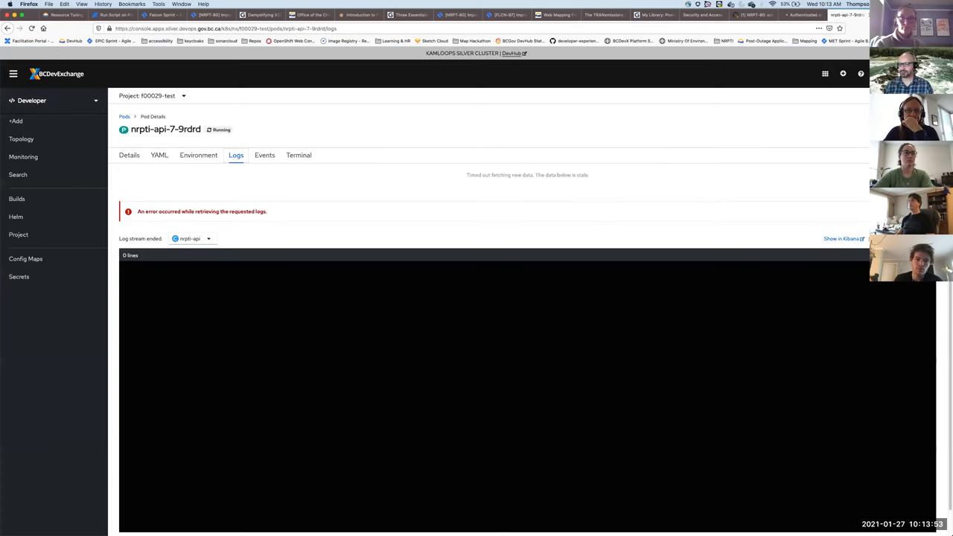
key(ctrl+shift+Tab)
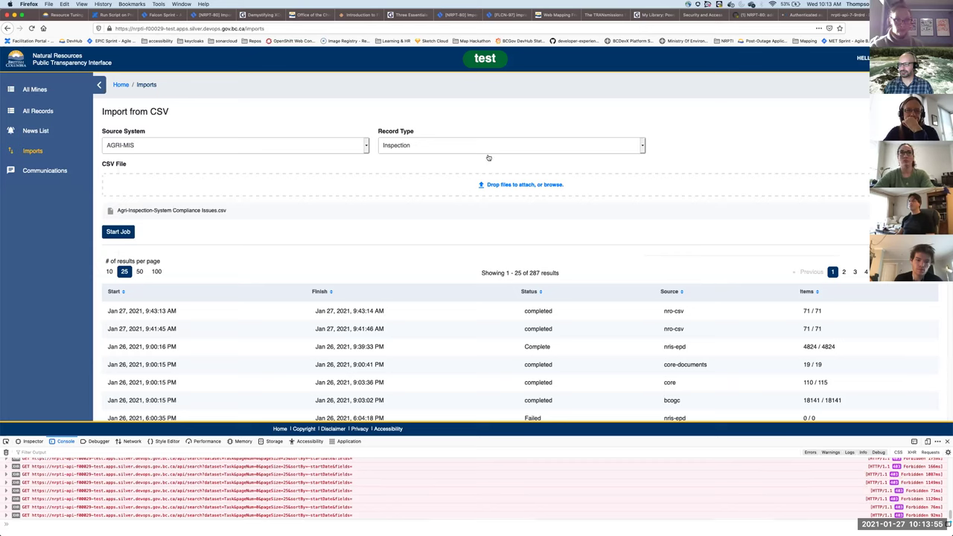
click(519, 187)
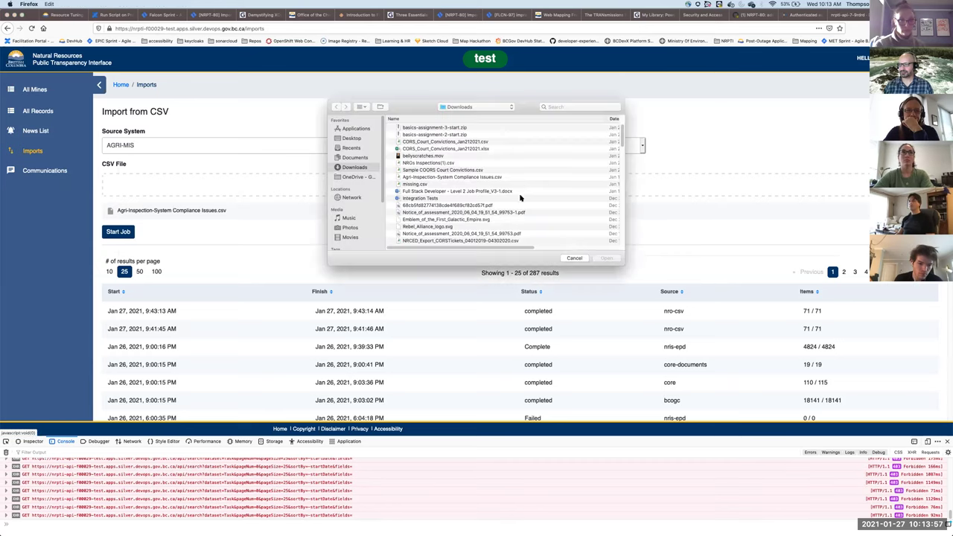
click(575, 258)
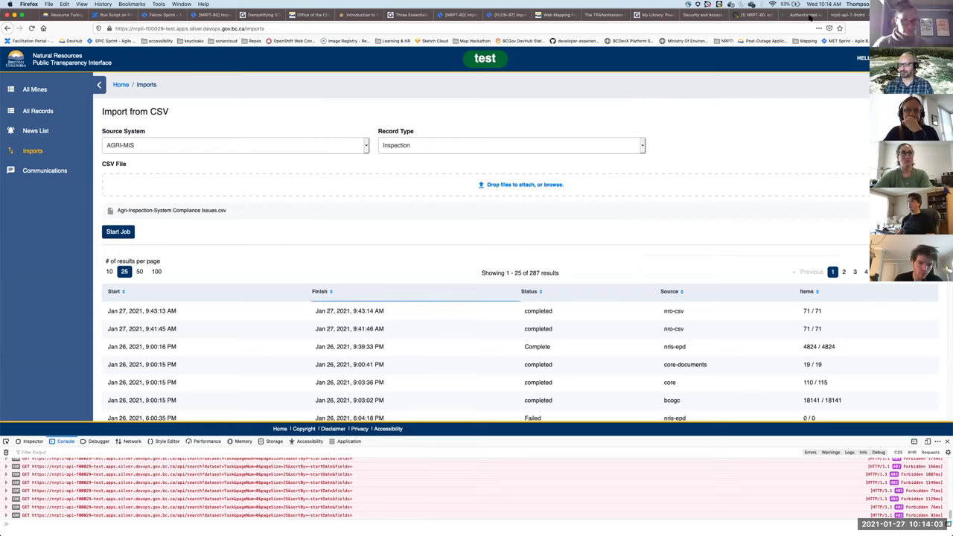
key(ctrl+Tab)
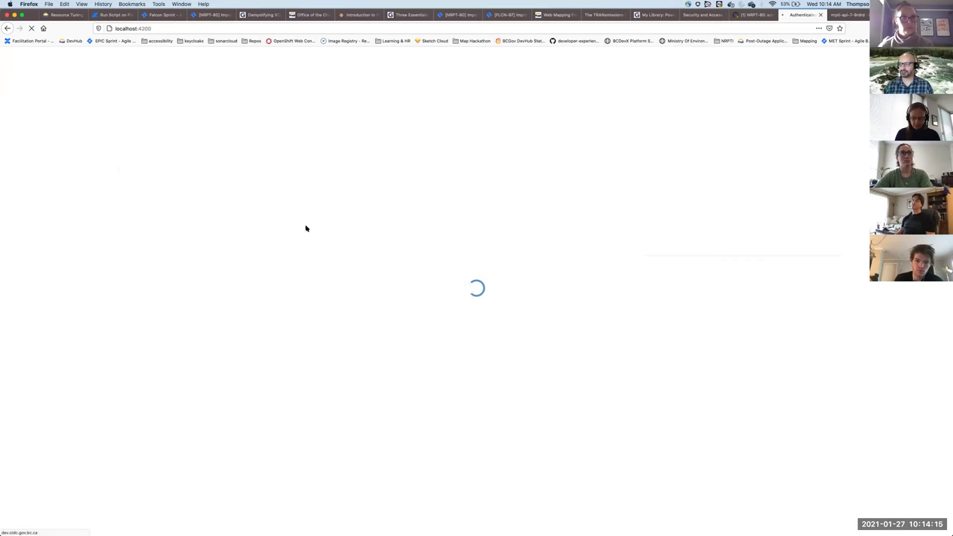
On the local Imports page, set the CSV import's source system to COORS and its record type to Court Conviction.
right_click(354, 257)
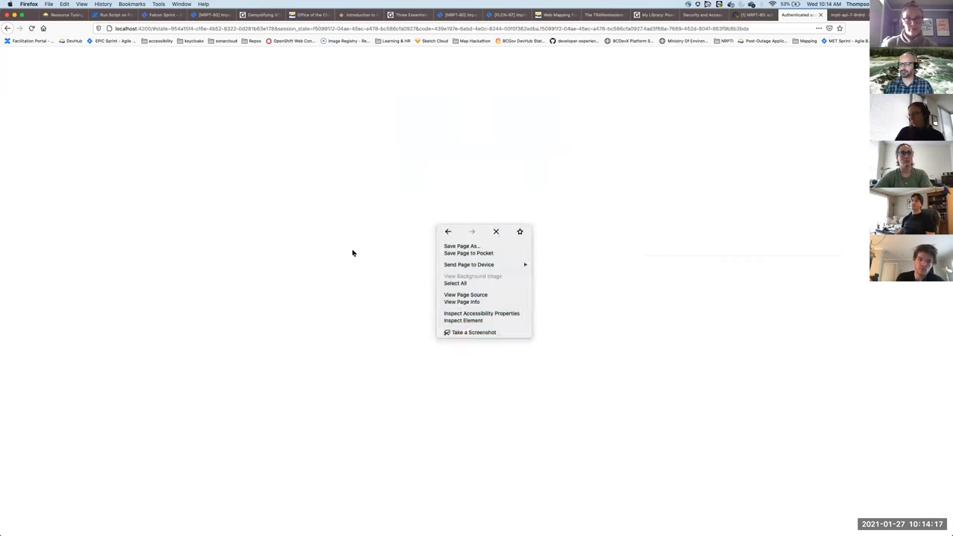
click(115, 201)
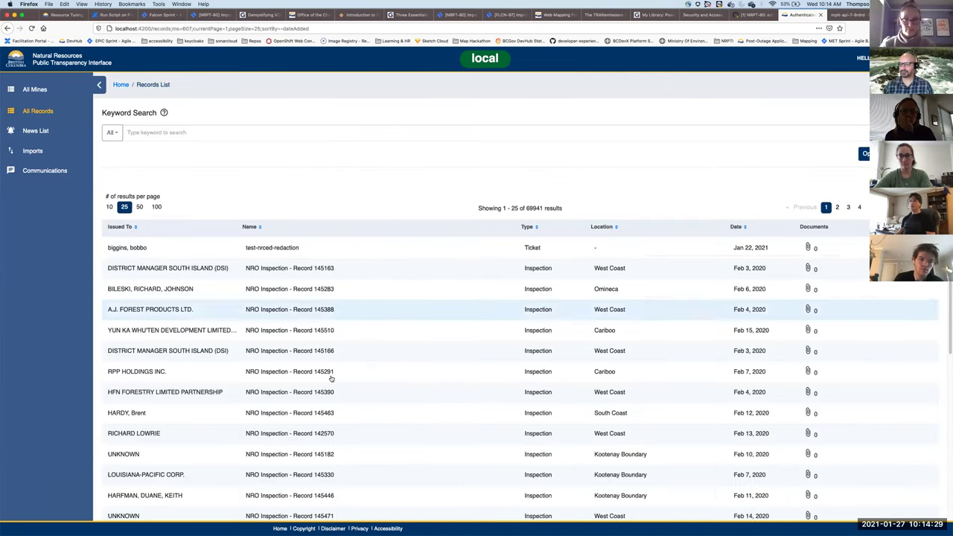
click(54, 151)
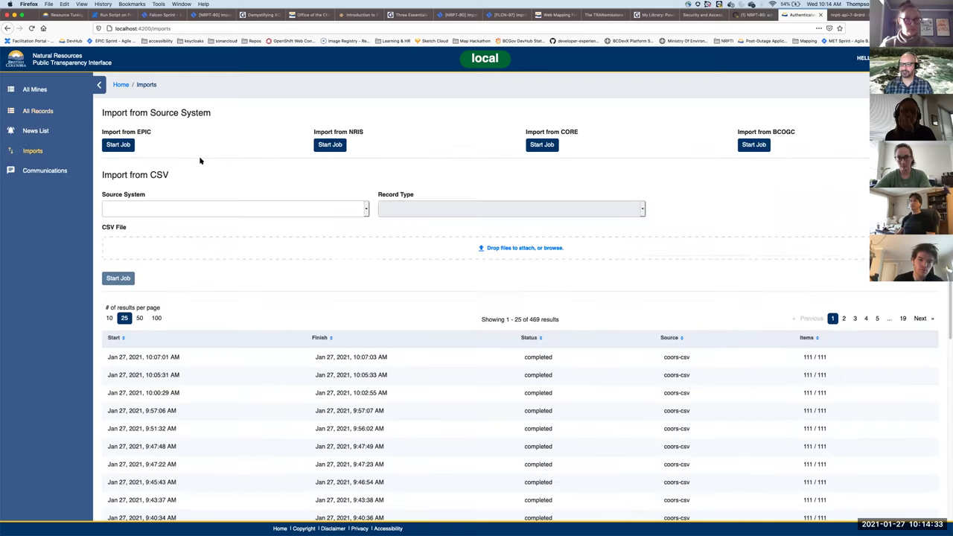
click(335, 209)
click(331, 220)
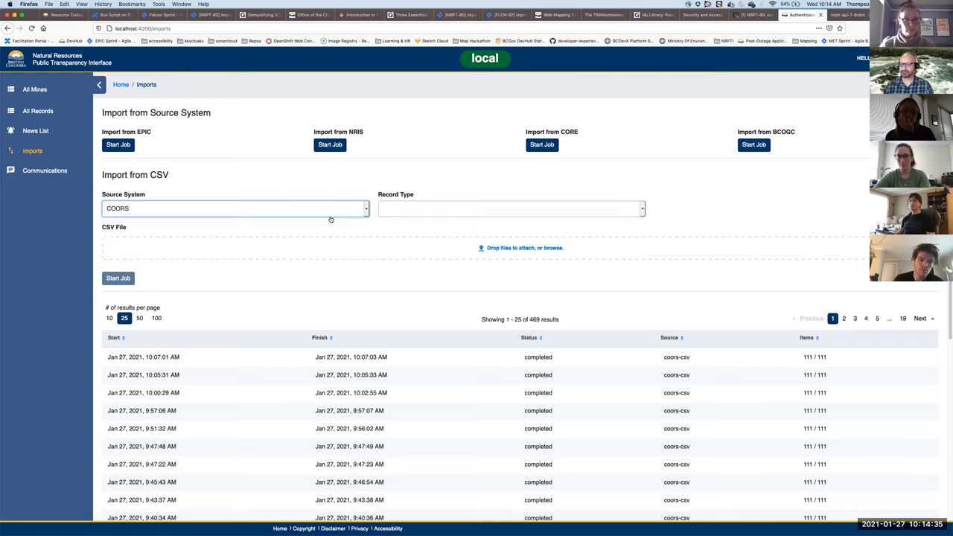
click(435, 211)
click(428, 226)
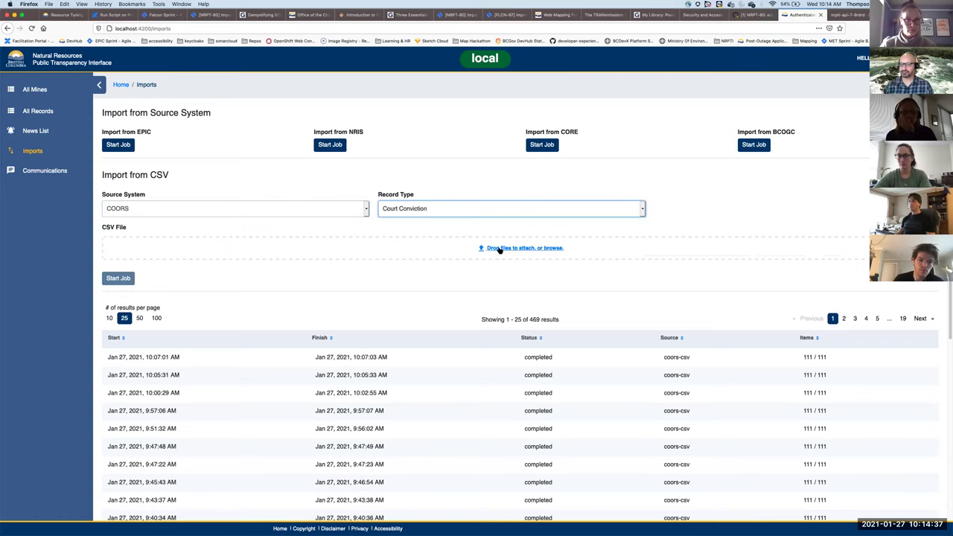
Attach CORS_Court_Convictions_Jan212021.csv from Downloads and start the CSV import job.
click(500, 248)
click(461, 142)
key(Return)
click(117, 295)
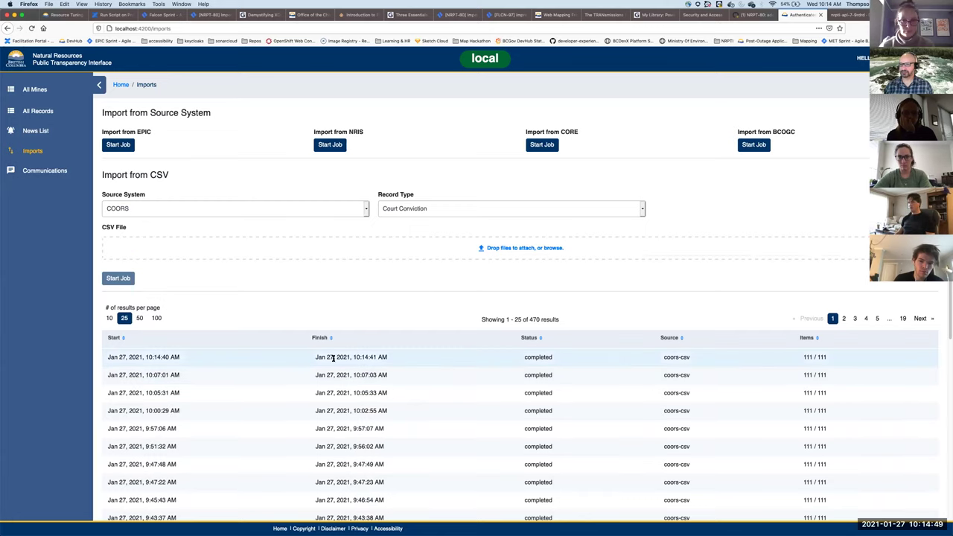
Open an imported Provincial Investigation Branch court conviction dated Apr 16, 2019 from the records list and examine its legislation.
click(52, 112)
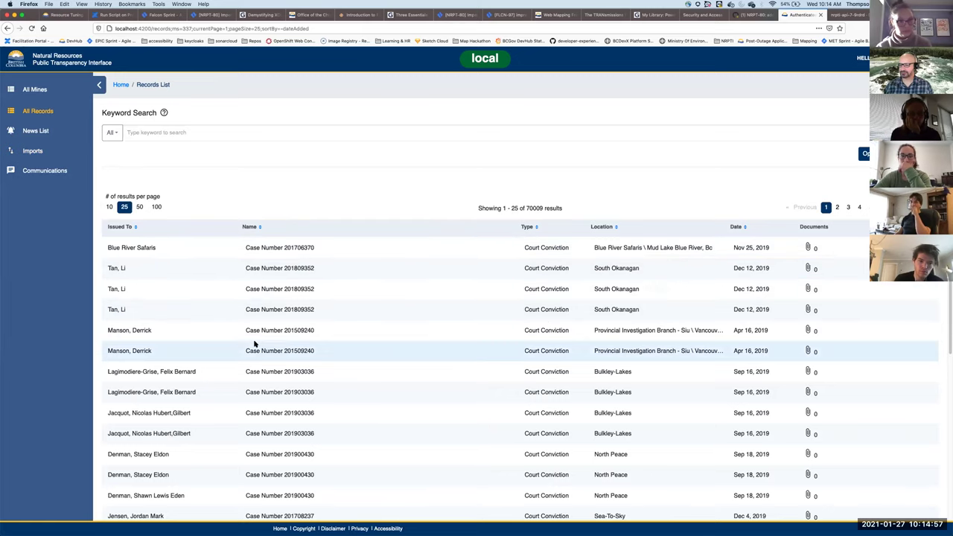
click(298, 340)
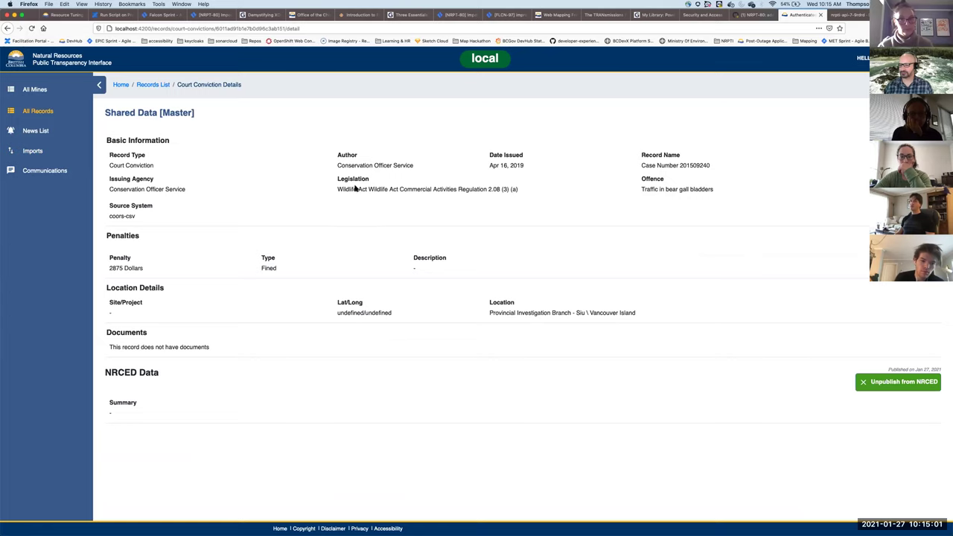
drag(355, 188, 531, 194)
click(498, 221)
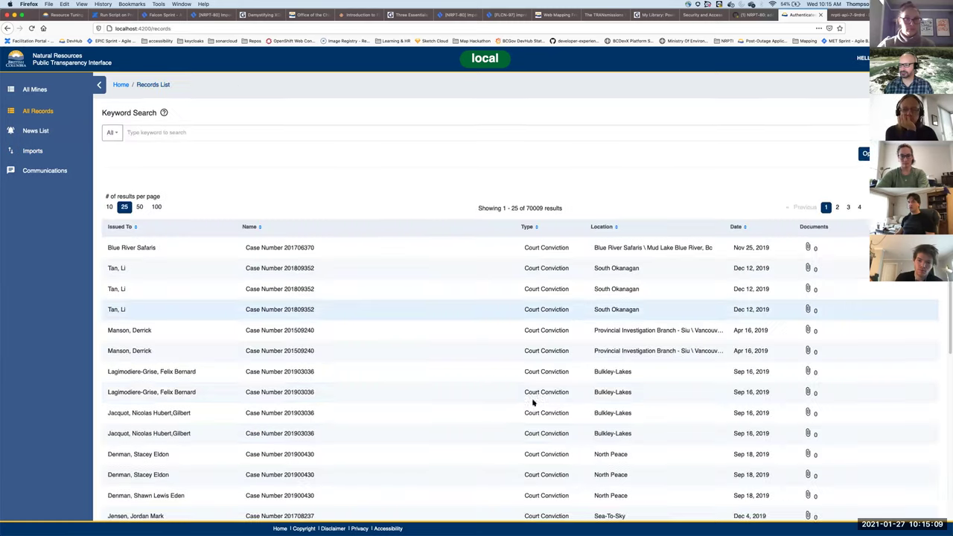
Open the North Island court conviction dated Mar 5, 2019 from page 2 of the records list and review its details.
scroll(592, 408, down, 5)
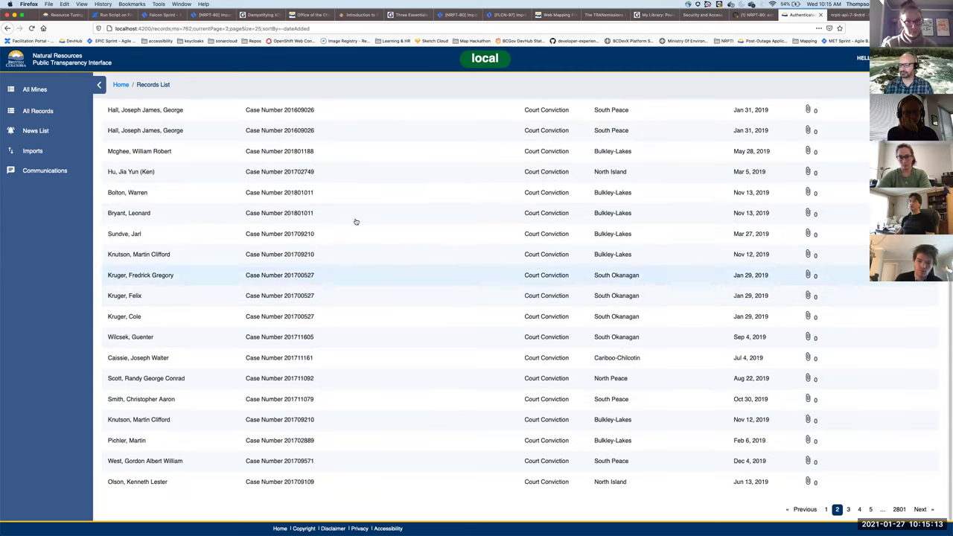
click(353, 251)
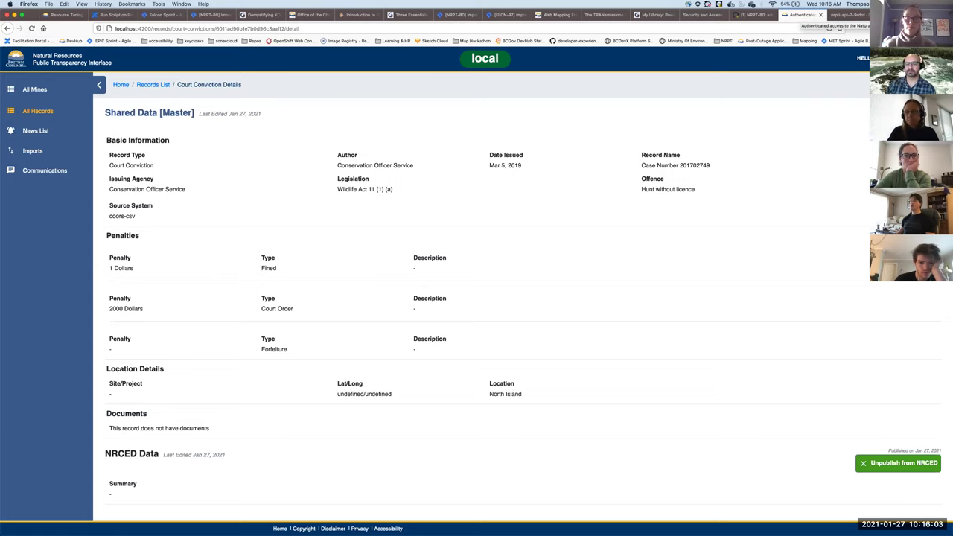
click(37, 111)
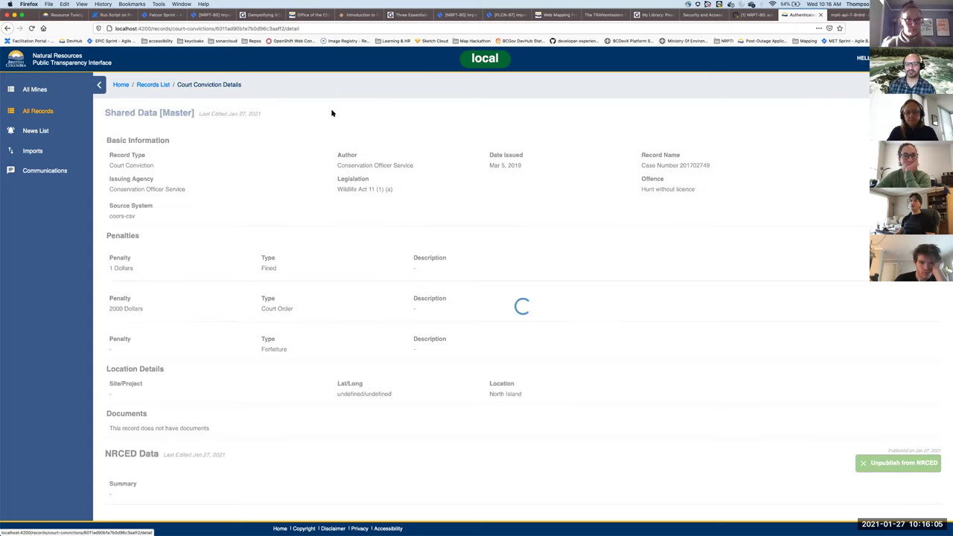
Reload the local Imports page and set up an AGRI-MIS Inspection import with Agri-Inspection-System Compliance Issues.csv attached.
click(33, 151)
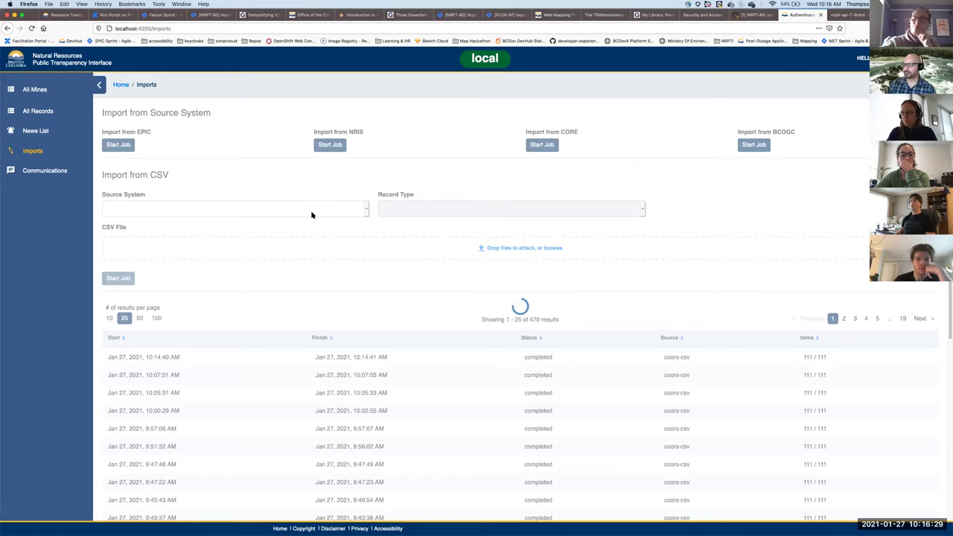
key(super+r)
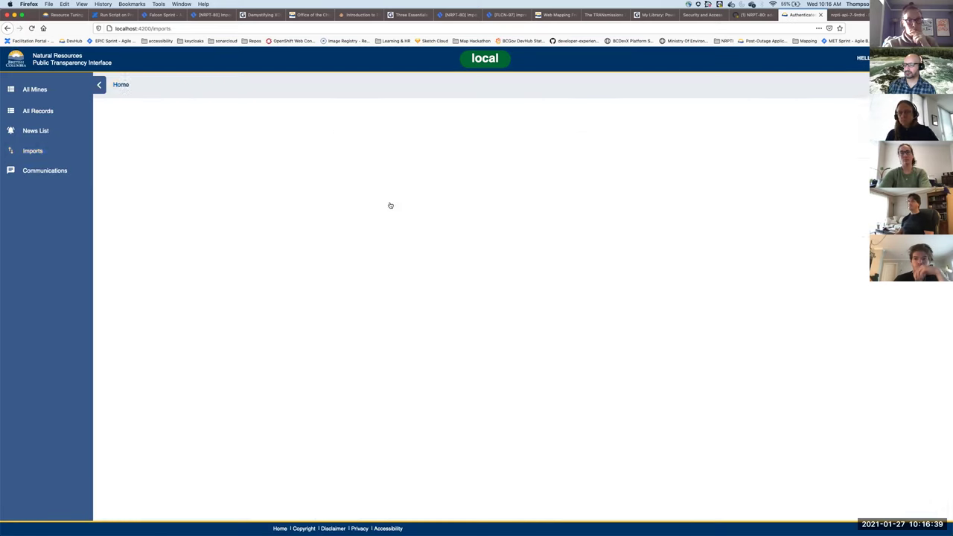
click(364, 211)
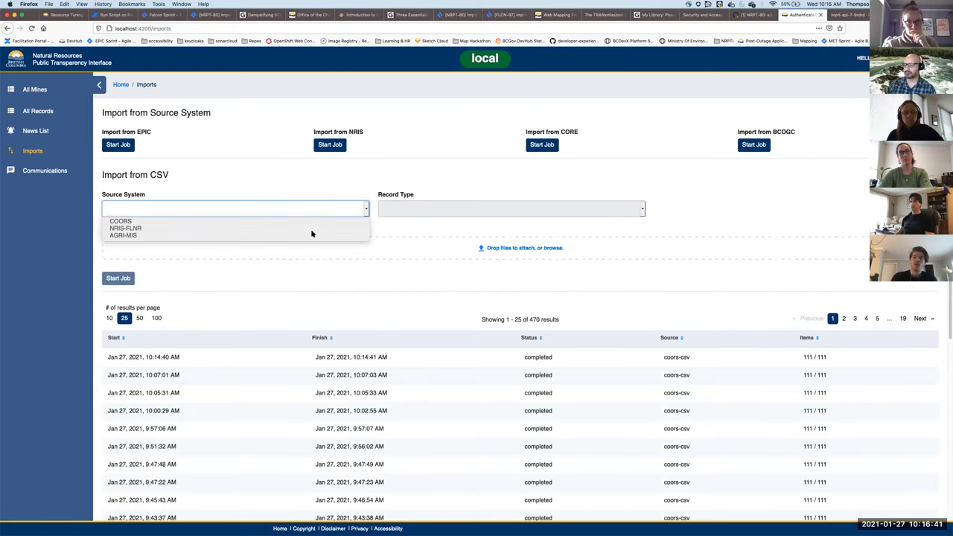
click(342, 235)
click(417, 209)
click(417, 215)
click(500, 249)
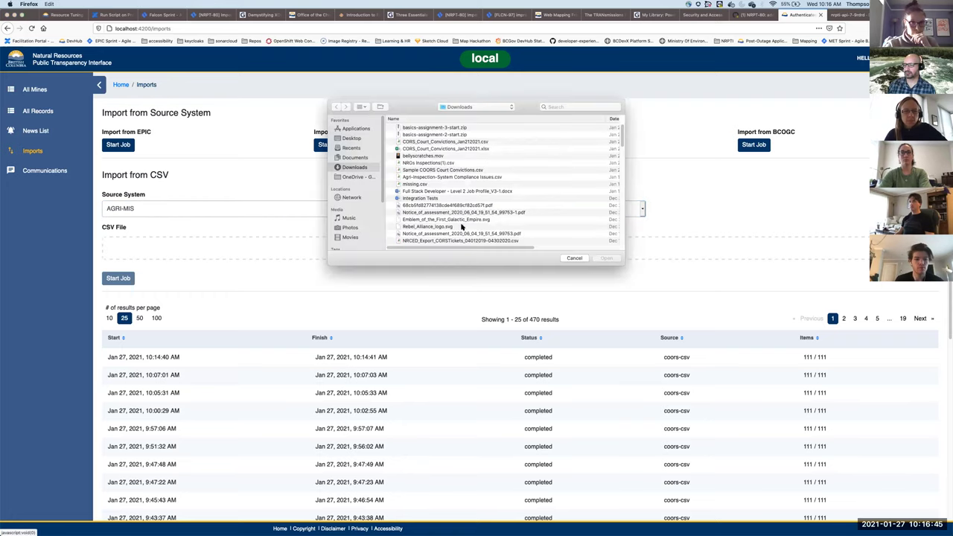
double_click(443, 178)
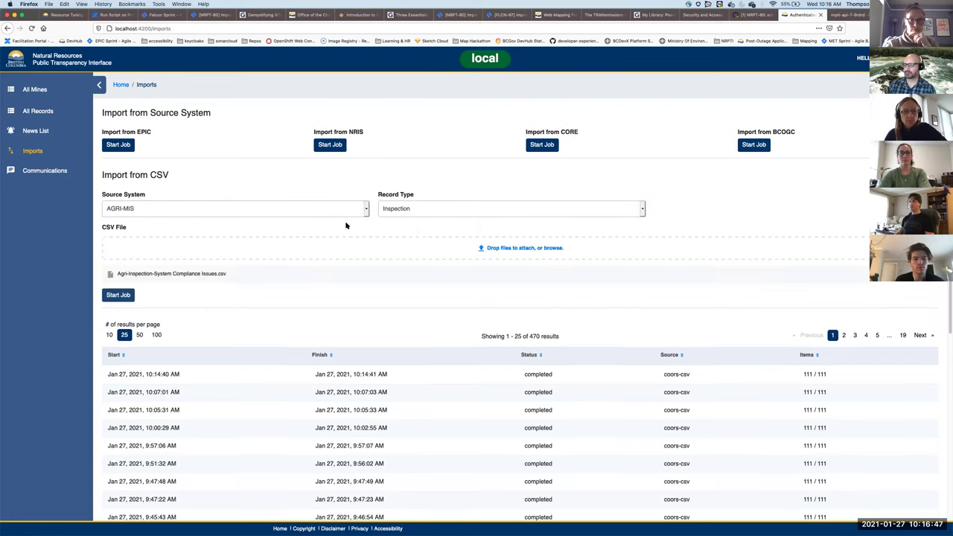
Start the AGRI-MIS inspection CSV import job and look over the list of all records.
click(119, 295)
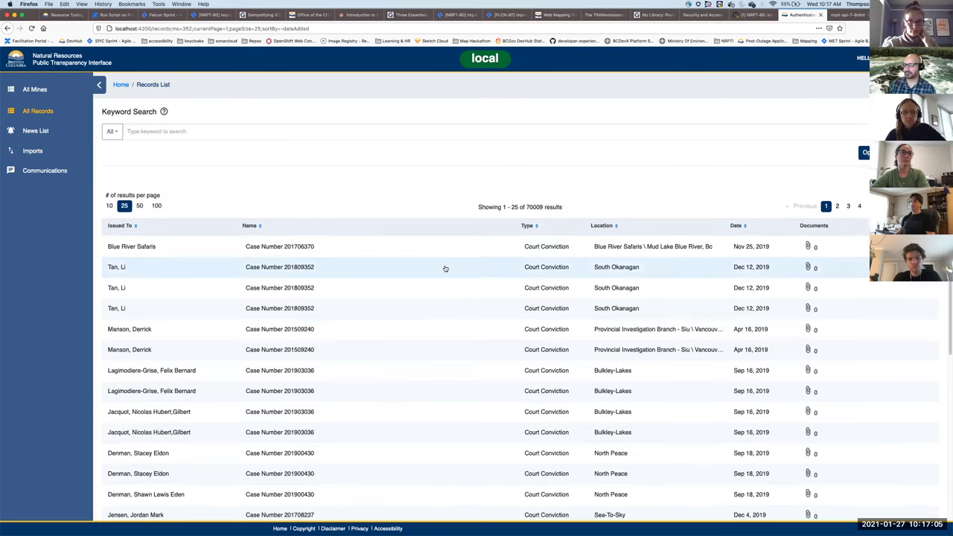
scroll(445, 269, down, 6)
scroll(445, 268, up, 6)
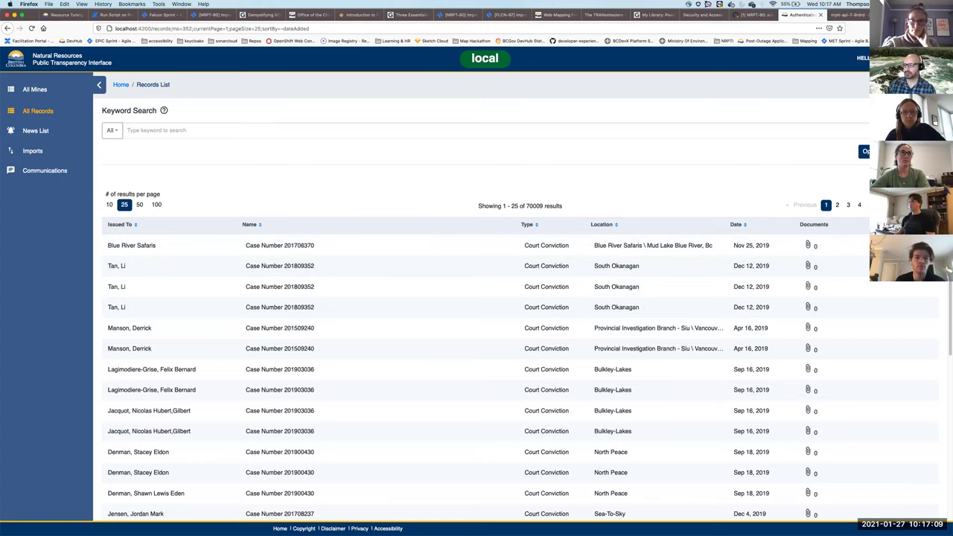
Filter the records list to the agri-mis source system.
click(866, 151)
click(771, 261)
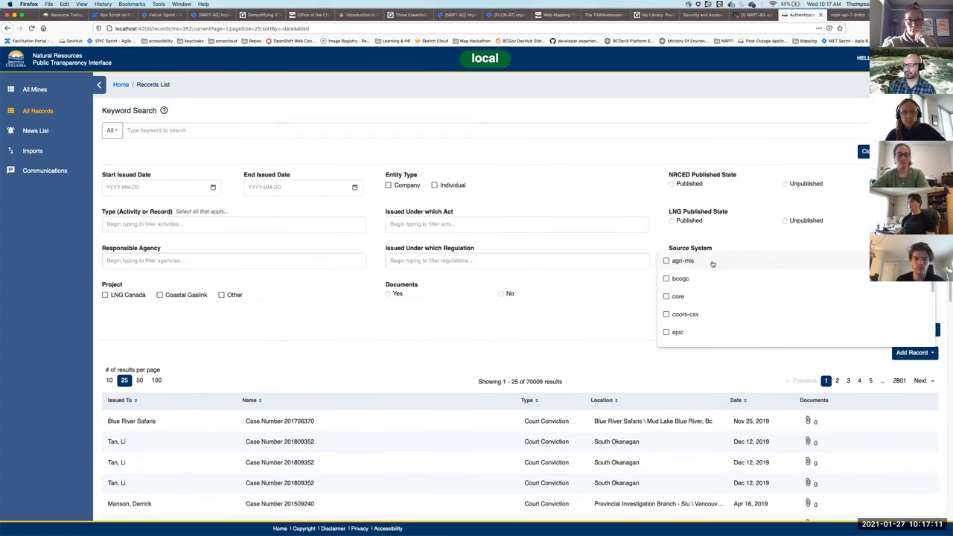
click(682, 262)
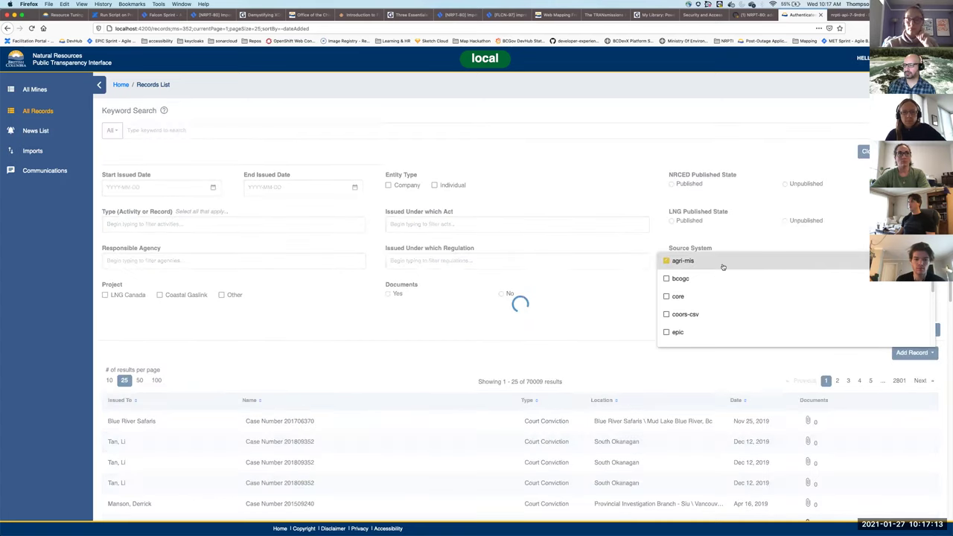
click(536, 347)
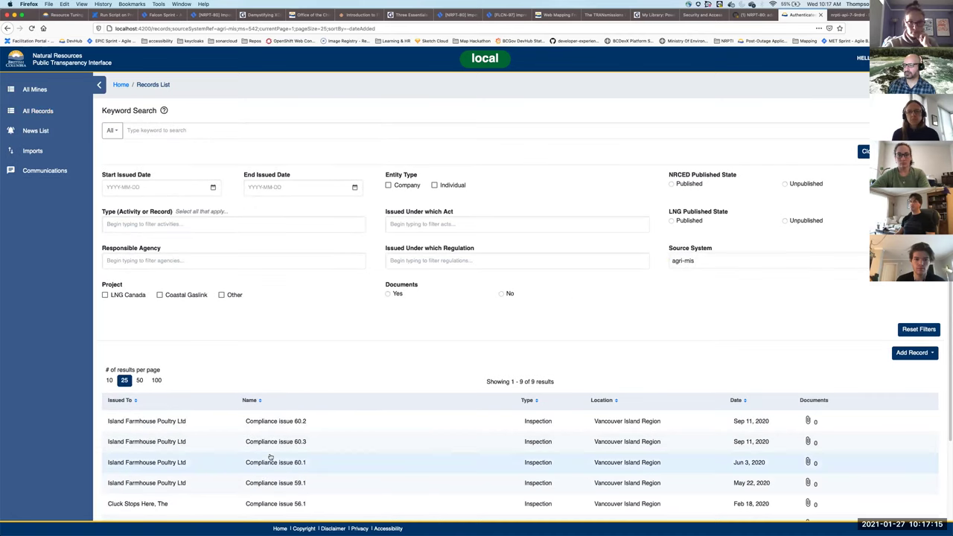
Review the details of the Island Farmhouse Poultry Ltd inspection Compliance issue 60.2 and return to the records list.
scroll(283, 446, down, 2)
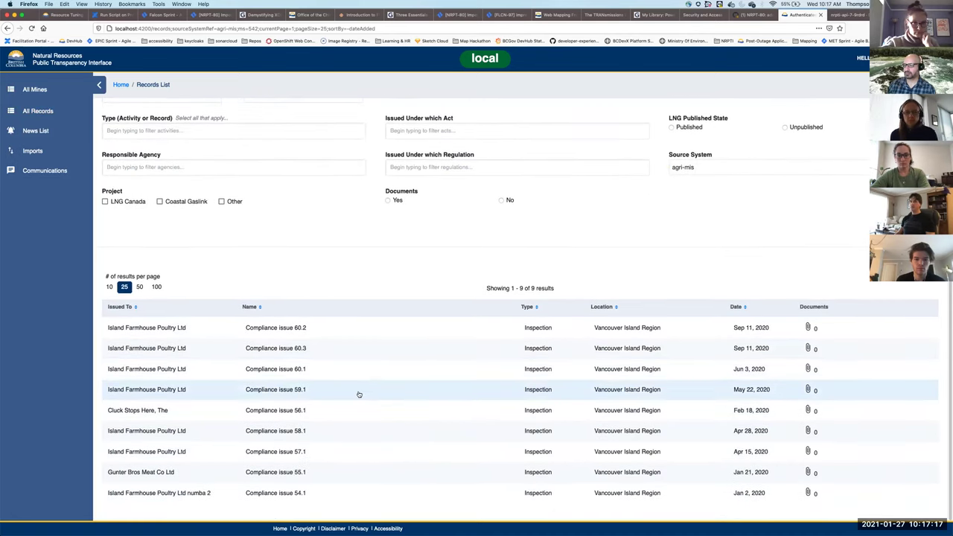
click(202, 339)
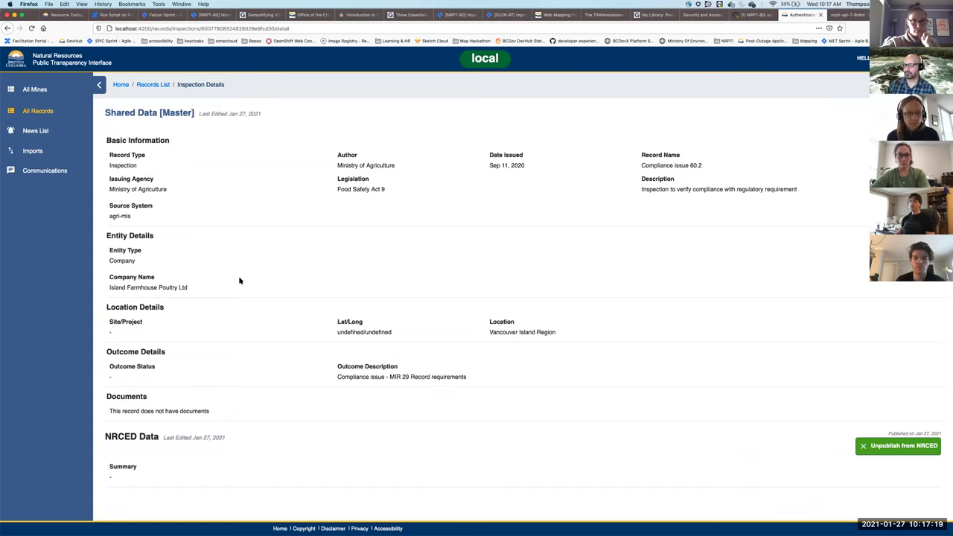
click(8, 29)
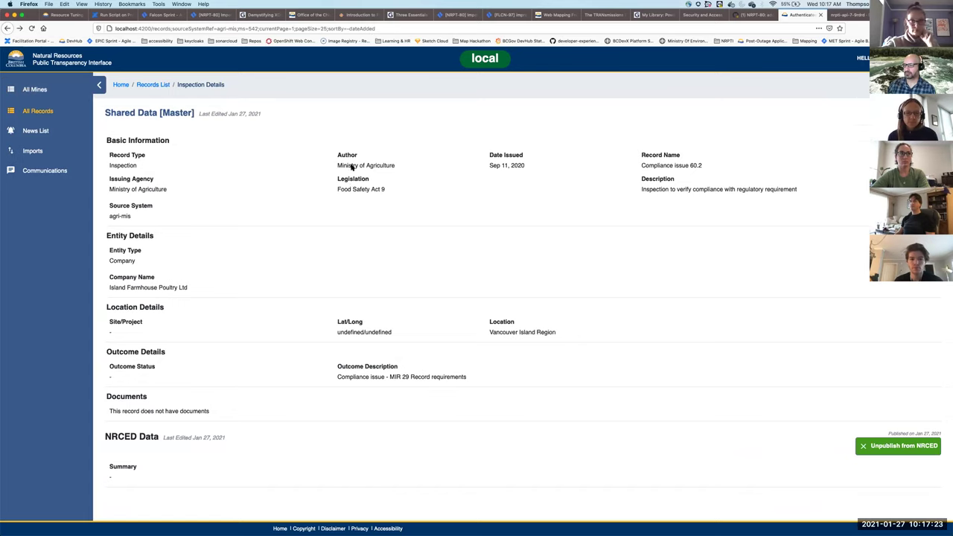
scroll(454, 341, down, 2)
scroll(417, 335, up, 2)
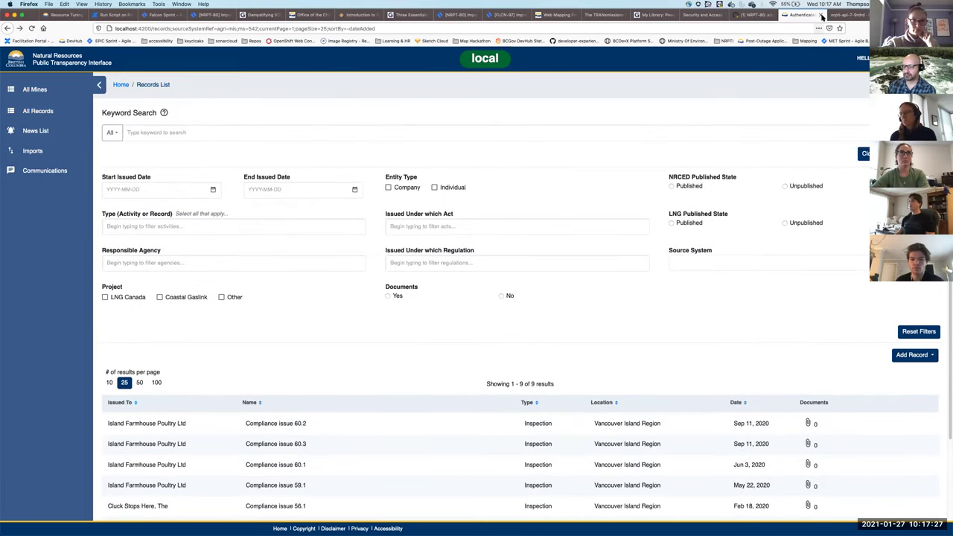
Switch to the GitHub pull request for NRPT-80, adding CSV import for COORS court convictions.
click(749, 15)
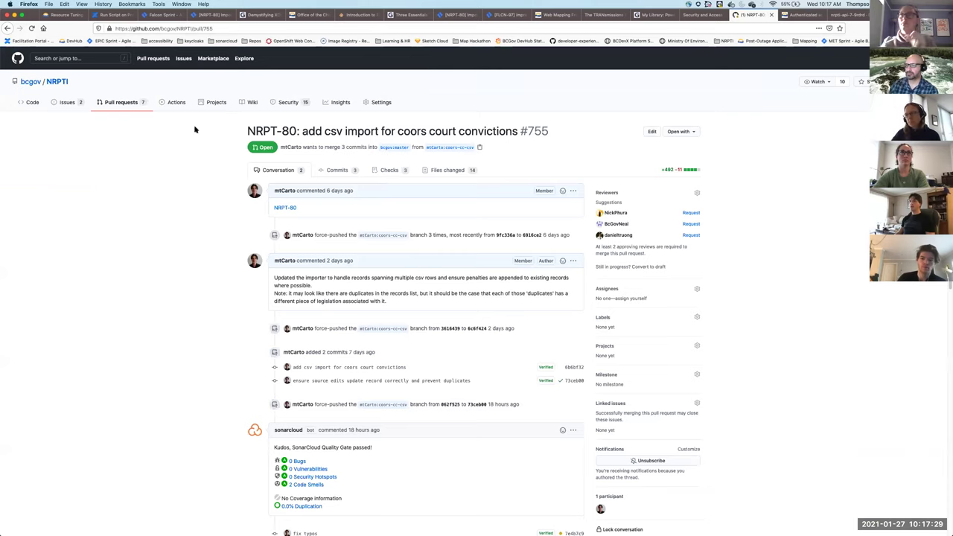